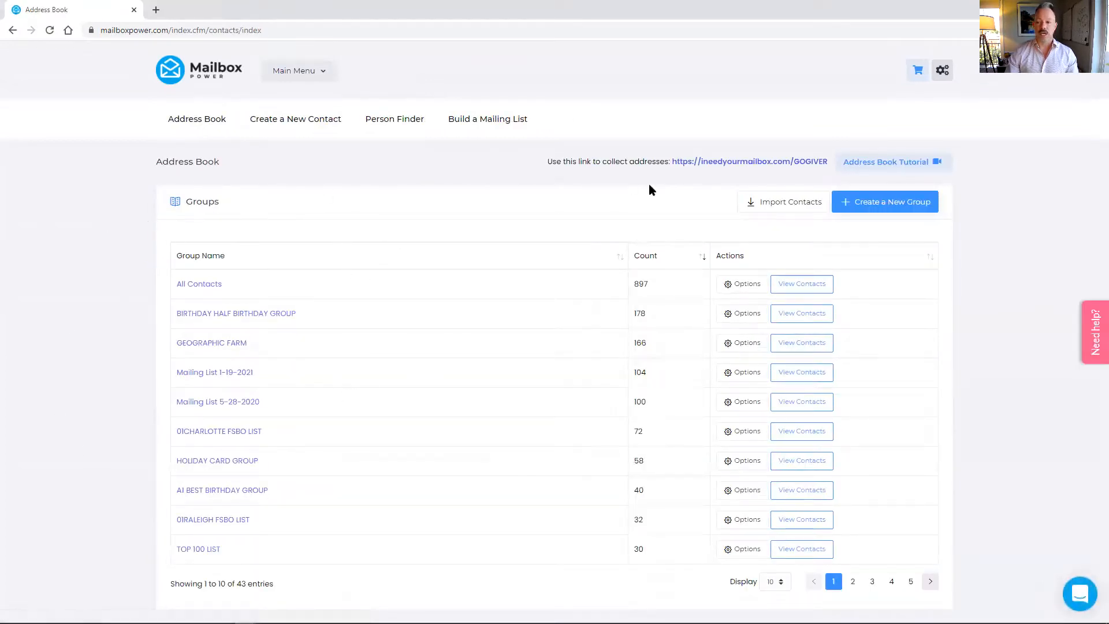
Add a new, empty contact list named 'DEMO GROUP'
left_click(893, 208)
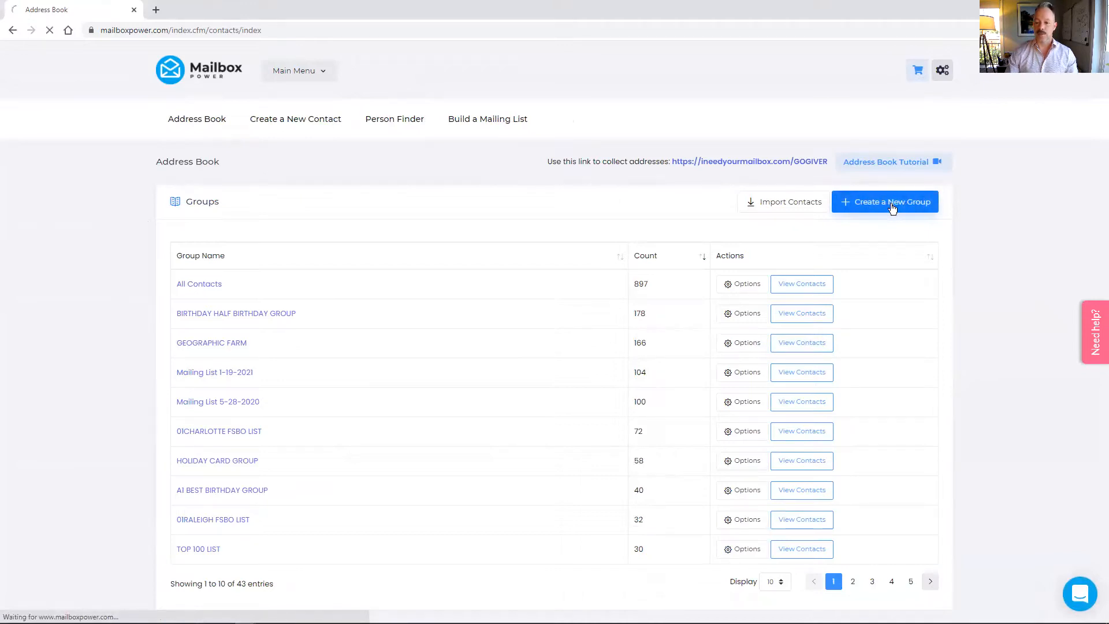
left_click(391, 252)
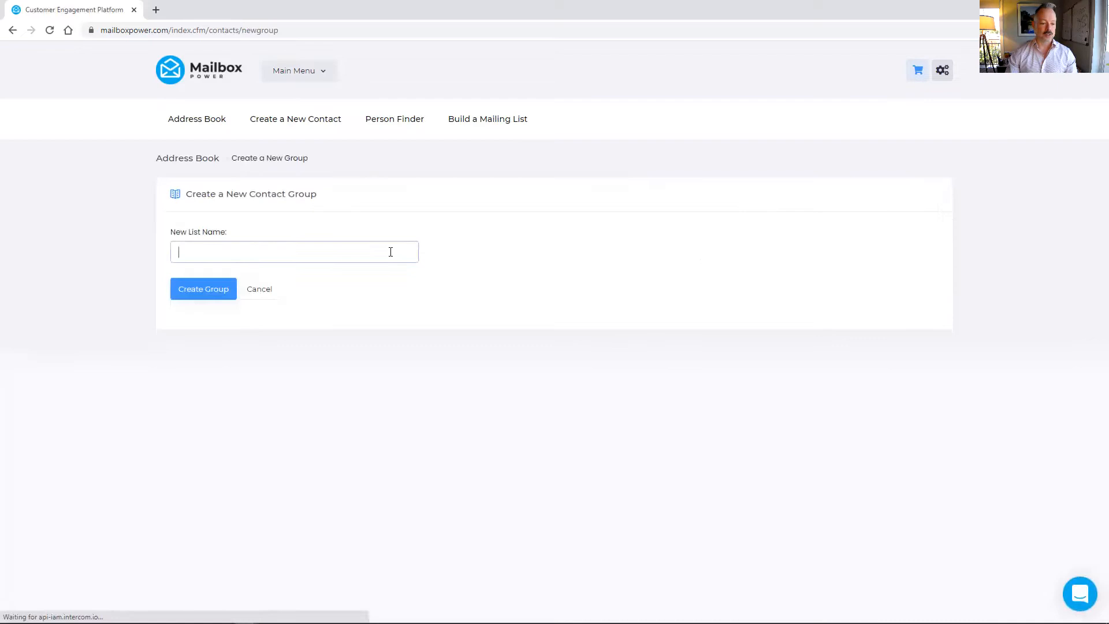
type("DEMO GROUP")
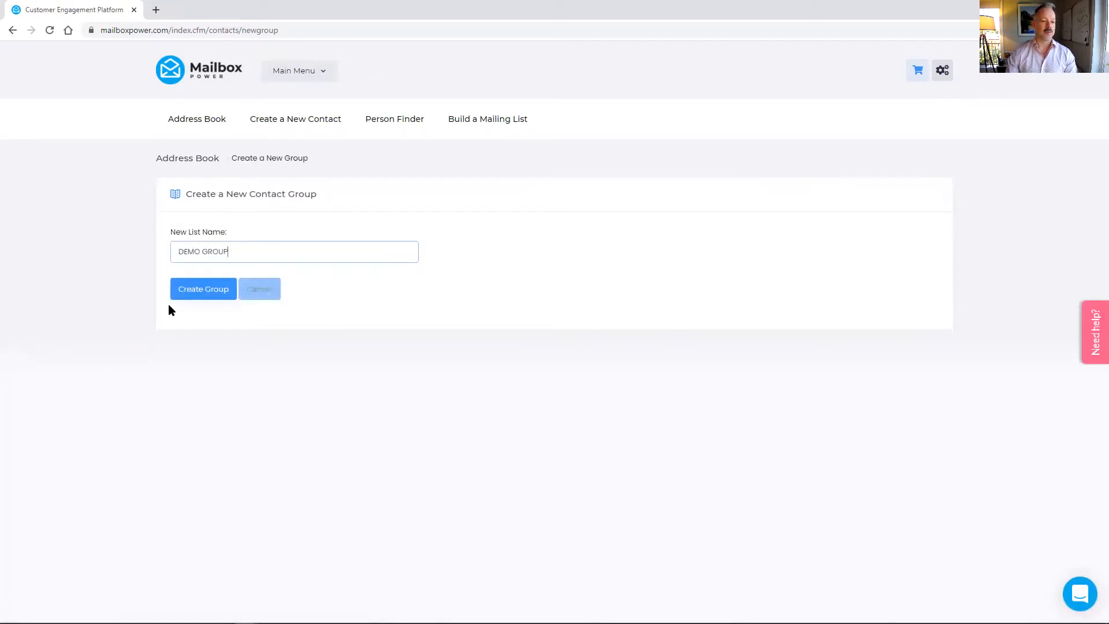
left_click(203, 294)
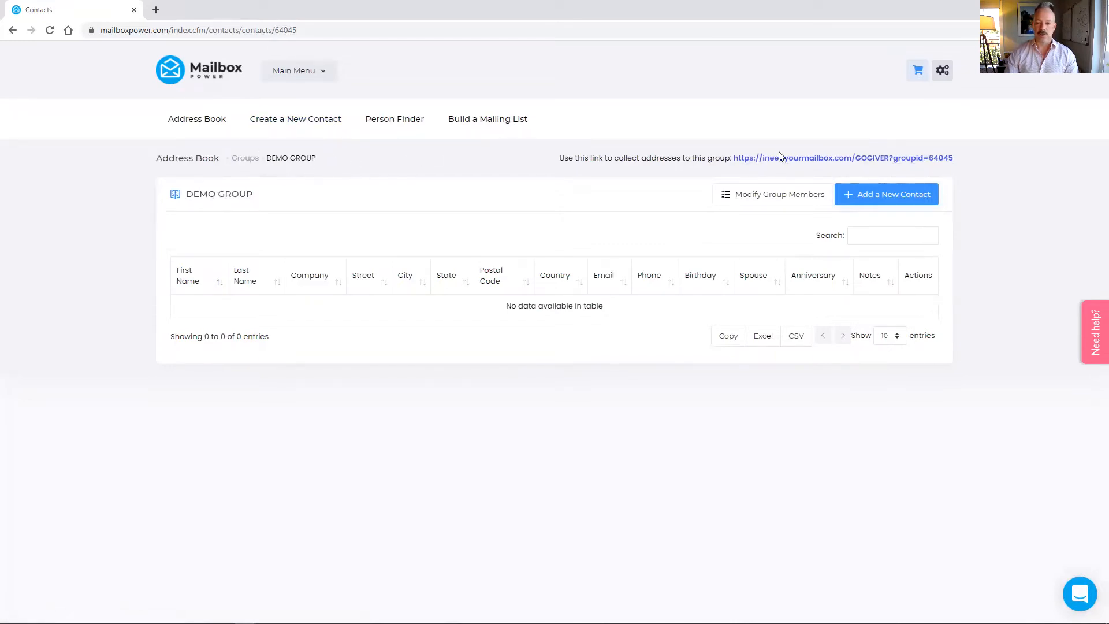
right_click(816, 164)
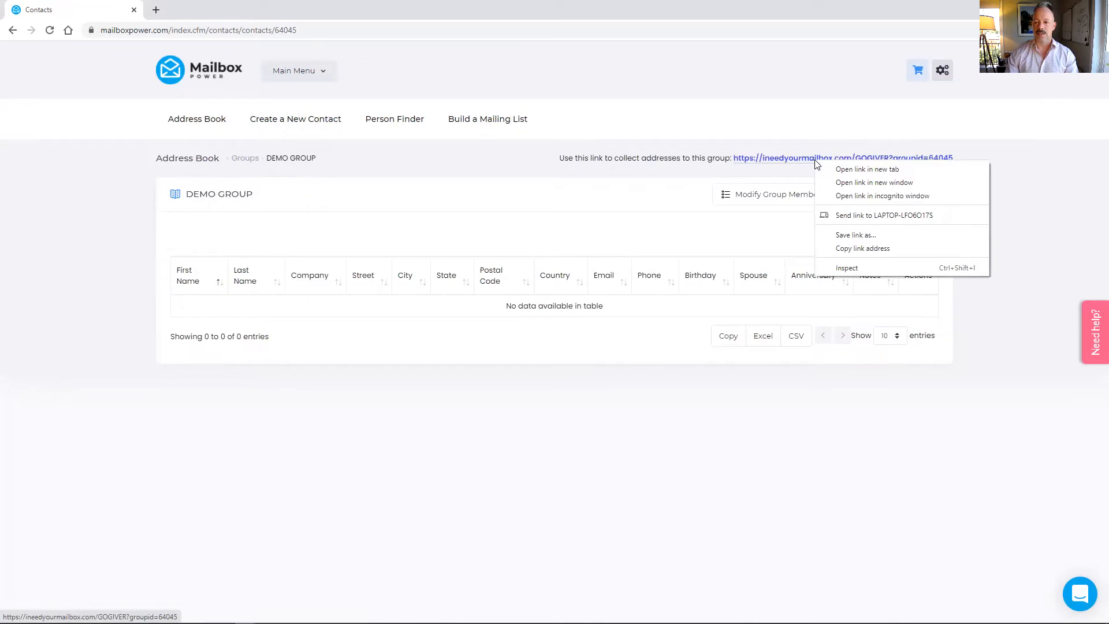
left_click(846, 248)
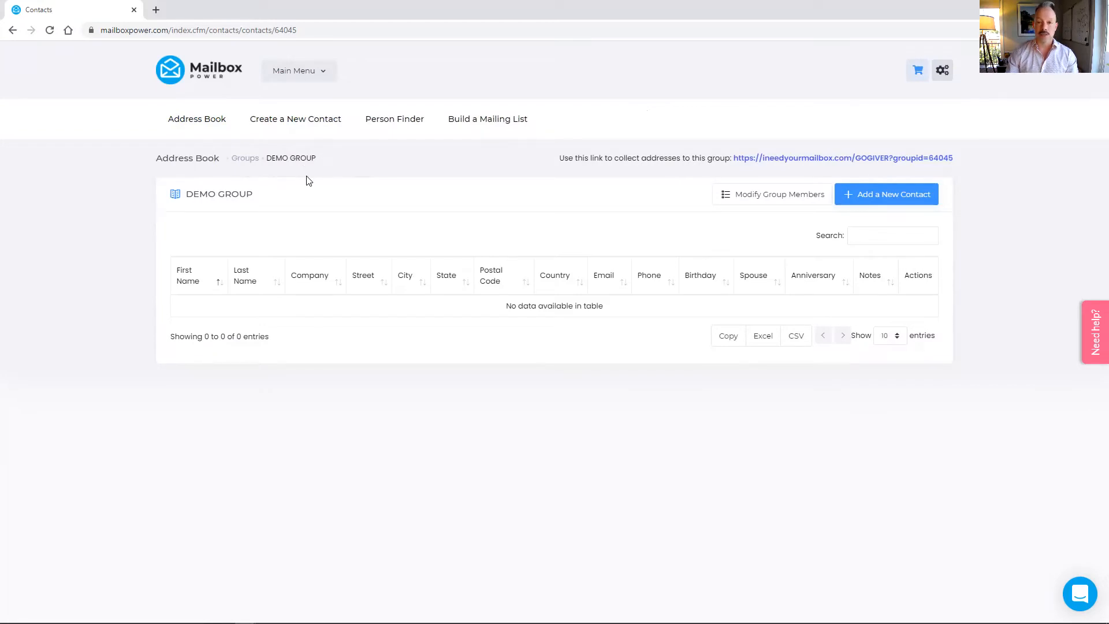
Search Saved Projects for 'MAKE' to show the five You Make A Difference projects
left_click(327, 76)
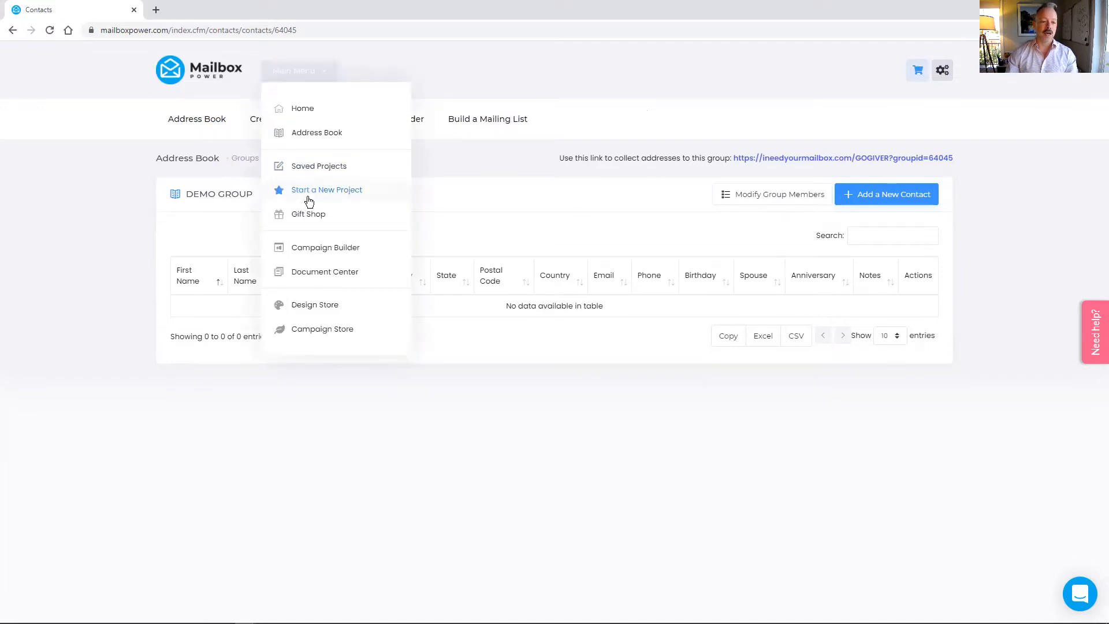
left_click(327, 169)
left_click(307, 163)
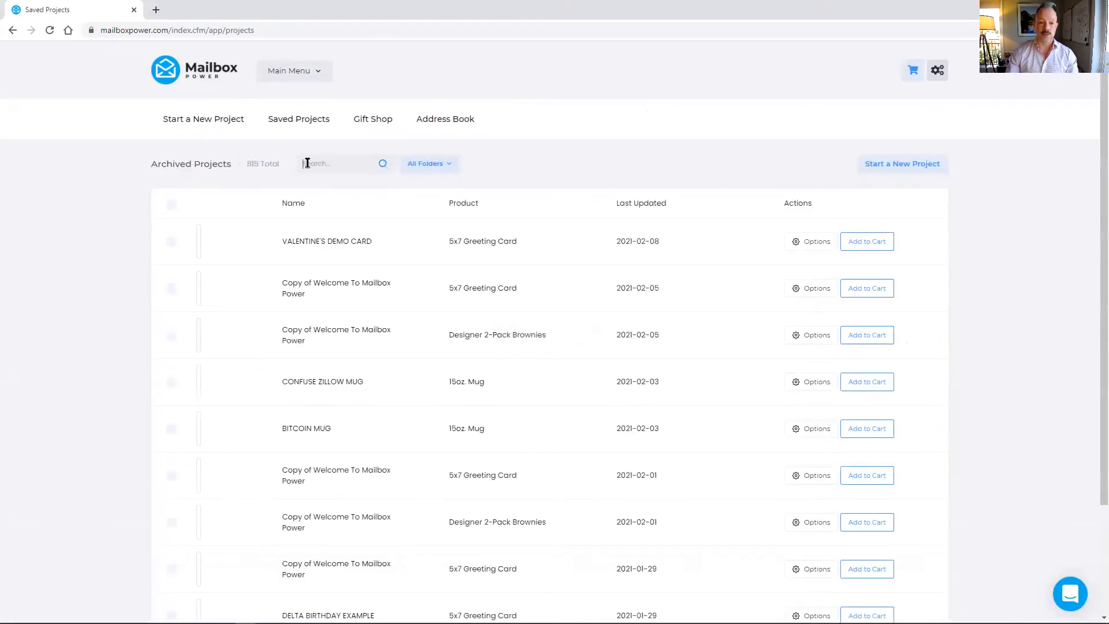
type("M")
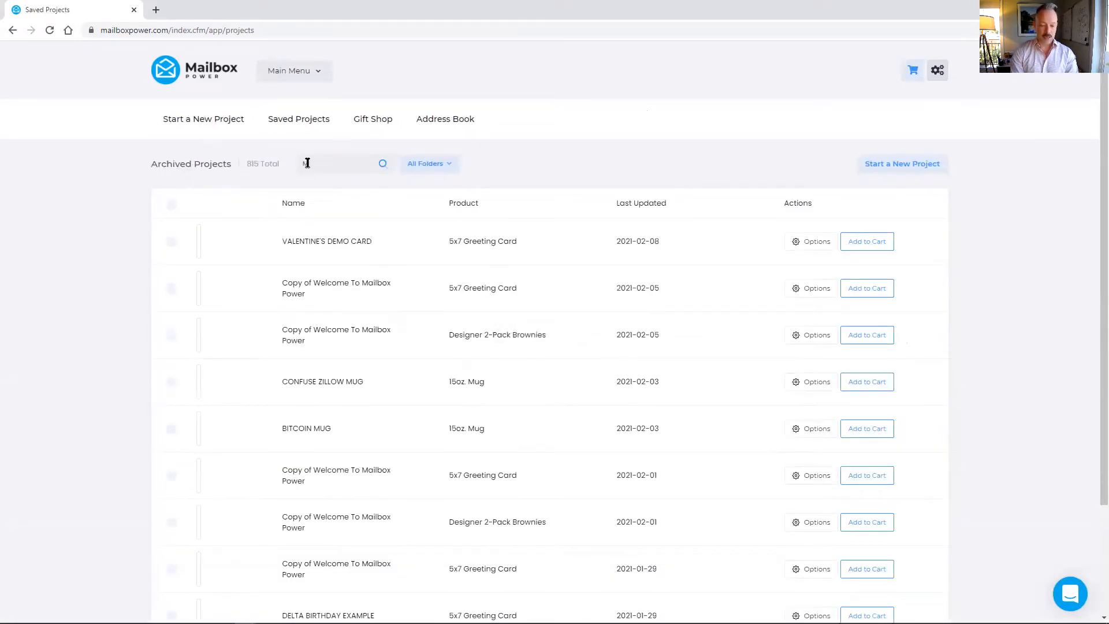
type("AKE")
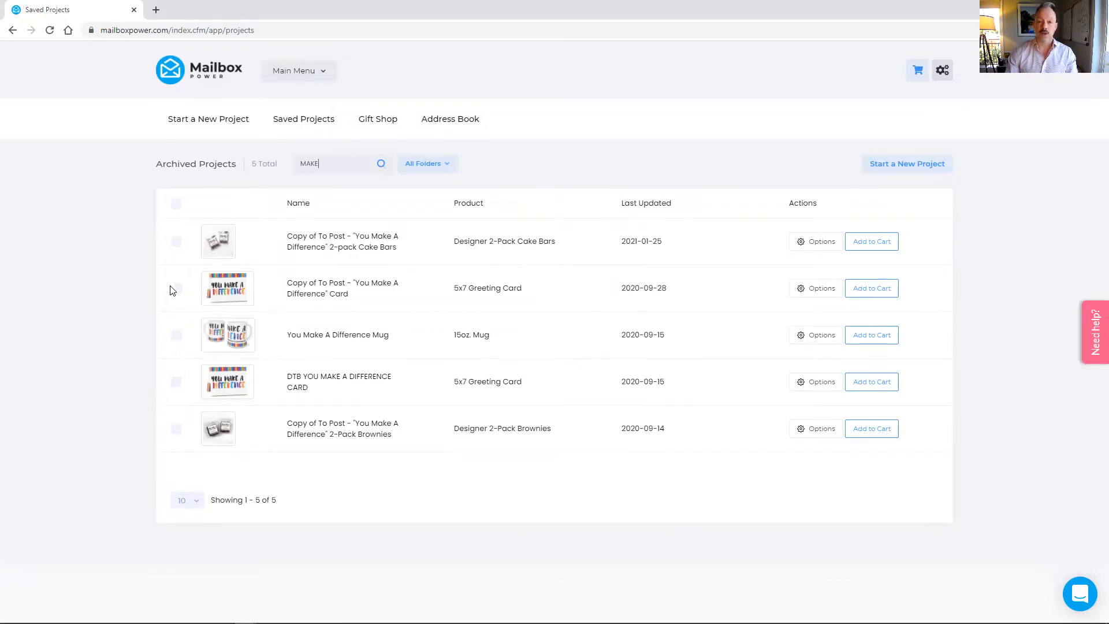
left_click(297, 70)
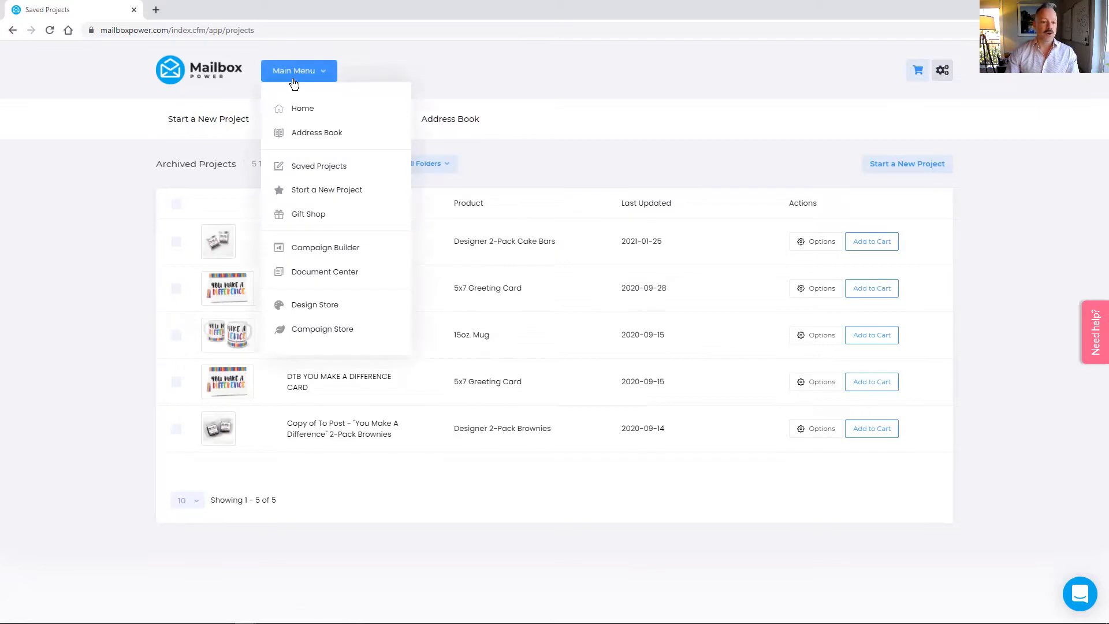
In Campaign Builder, browse the Install a Campaign categories, then return to Saved Campaigns
left_click(308, 249)
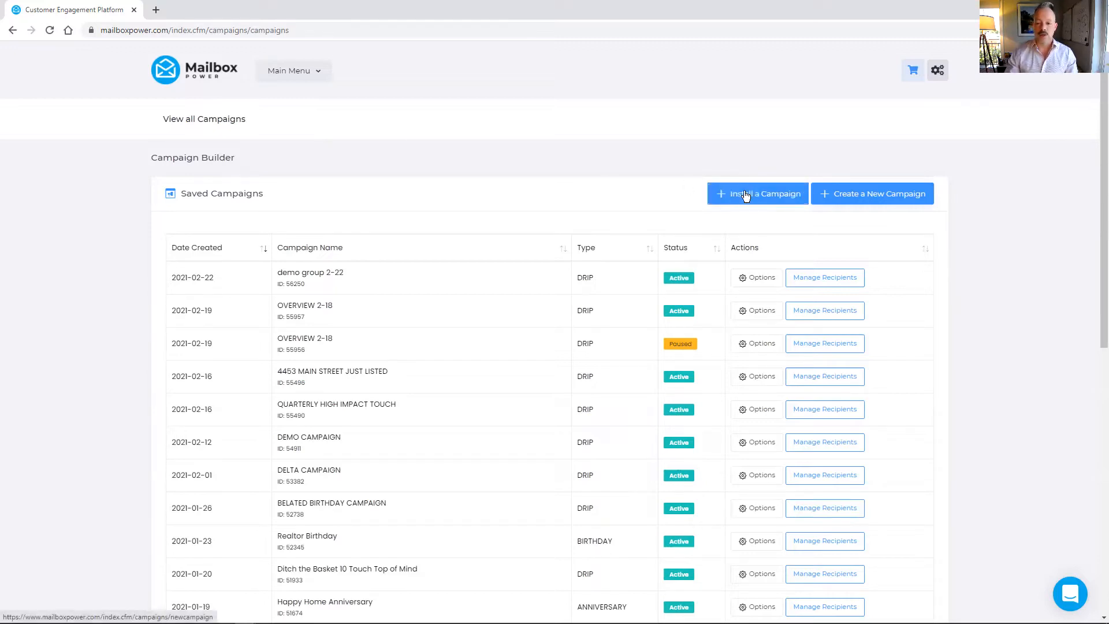
left_click(786, 195)
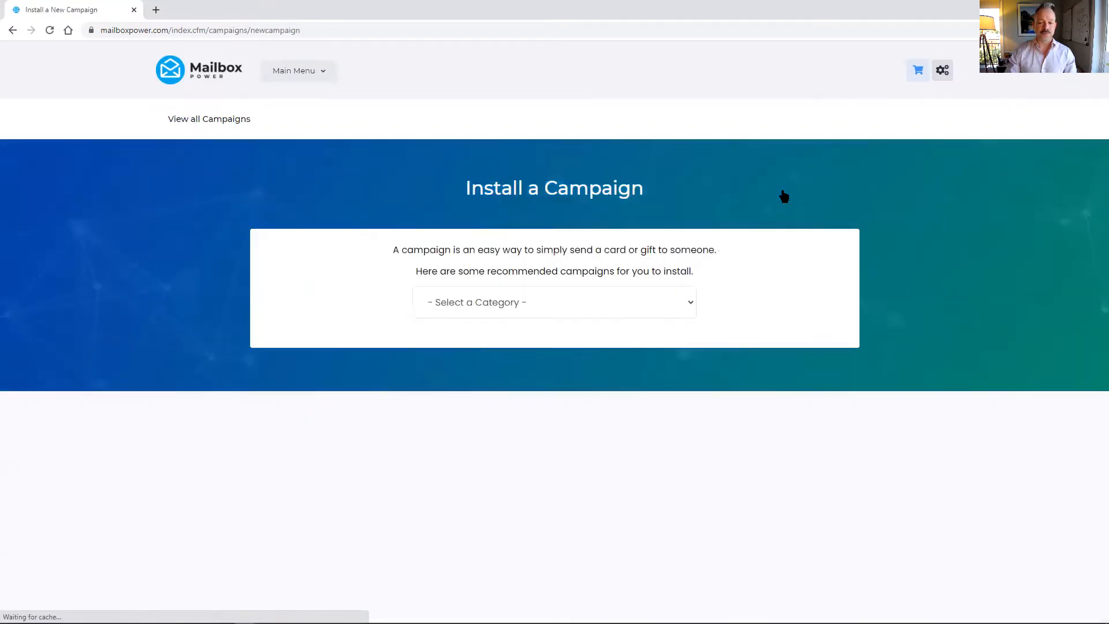
left_click(646, 302)
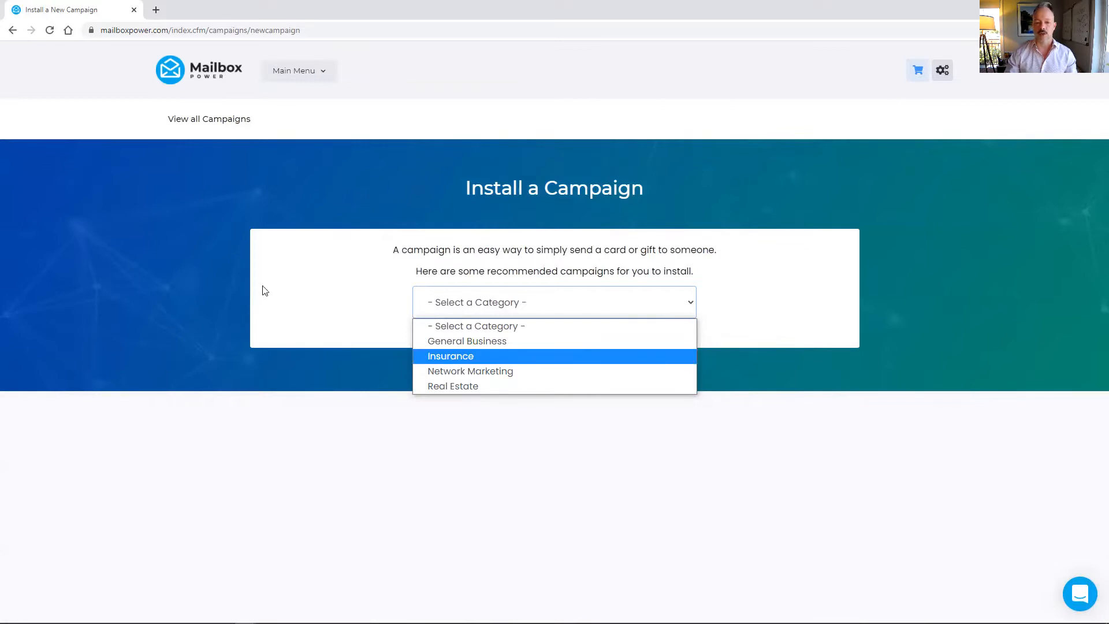
left_click(221, 225)
left_click(11, 30)
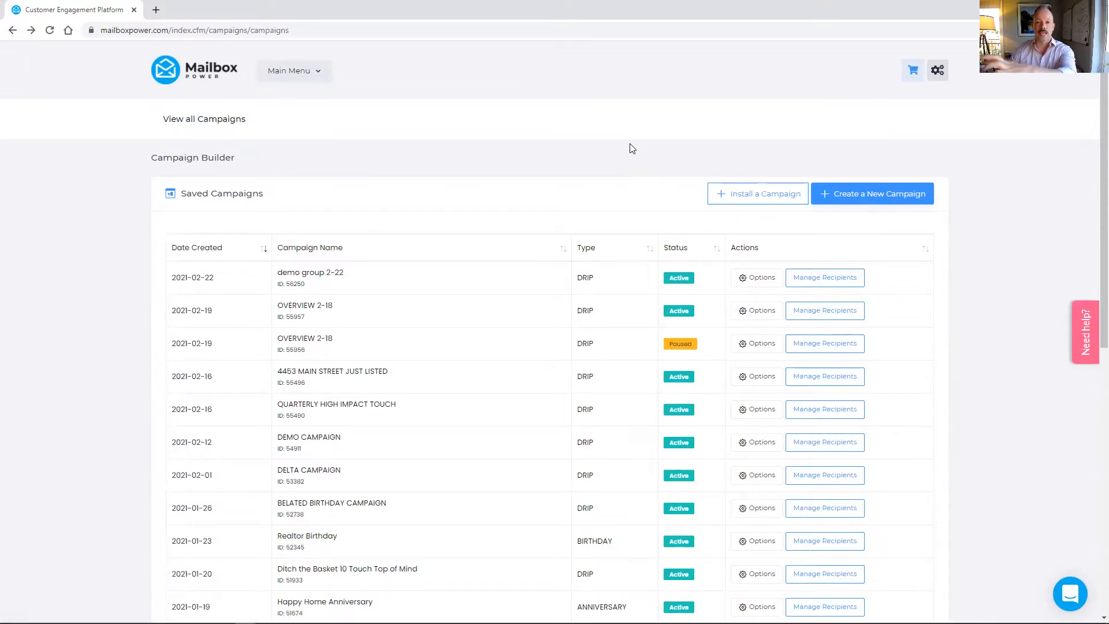
Create a drip campaign named 'DEMO CAMPAIGN', bringing up its first shipment form
left_click(864, 195)
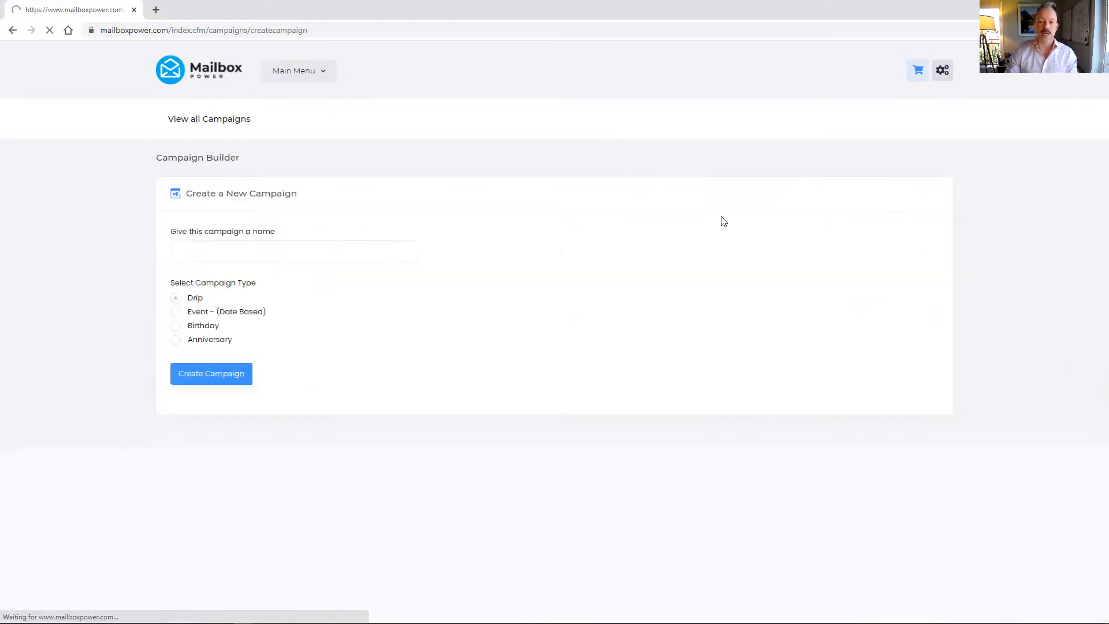
left_click(363, 245)
type("DEMO CAMPAIGN")
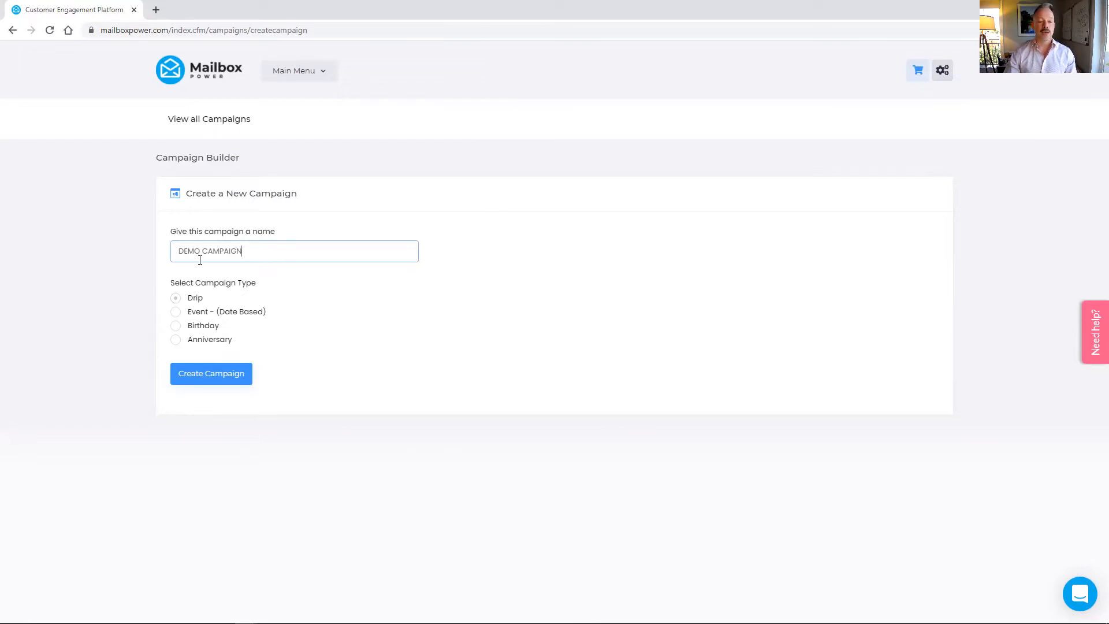
left_click(210, 374)
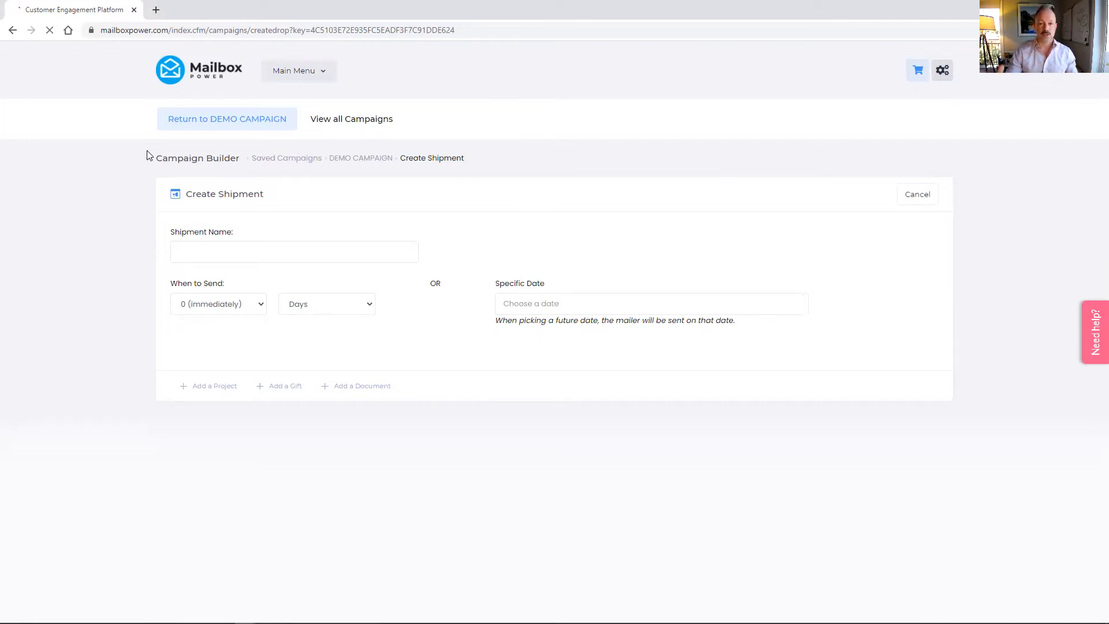
left_click(225, 249)
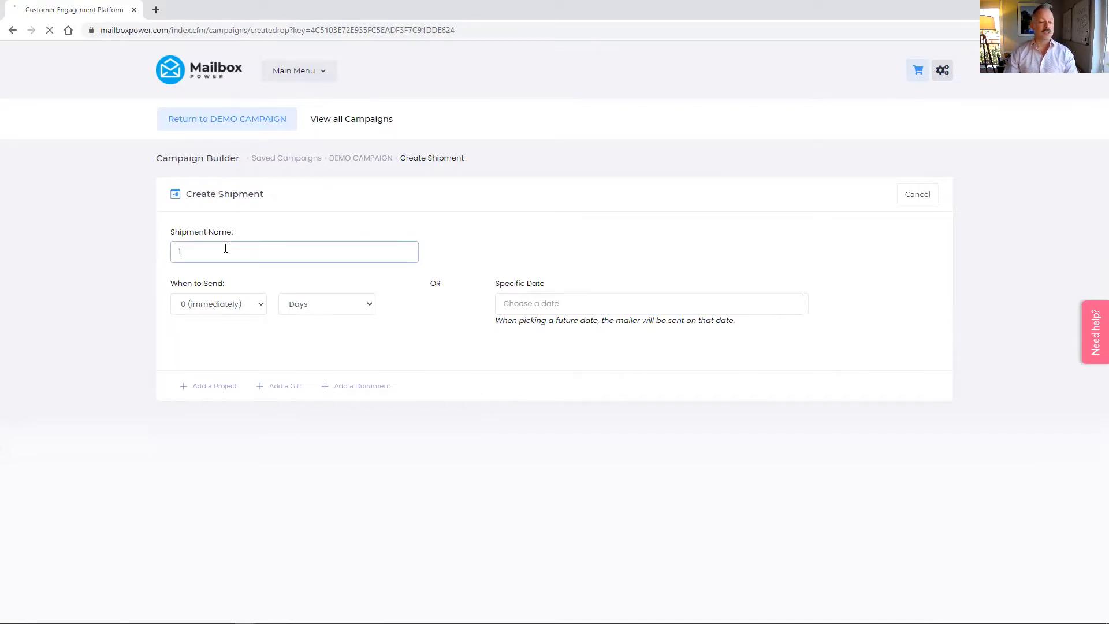
left_click(261, 311)
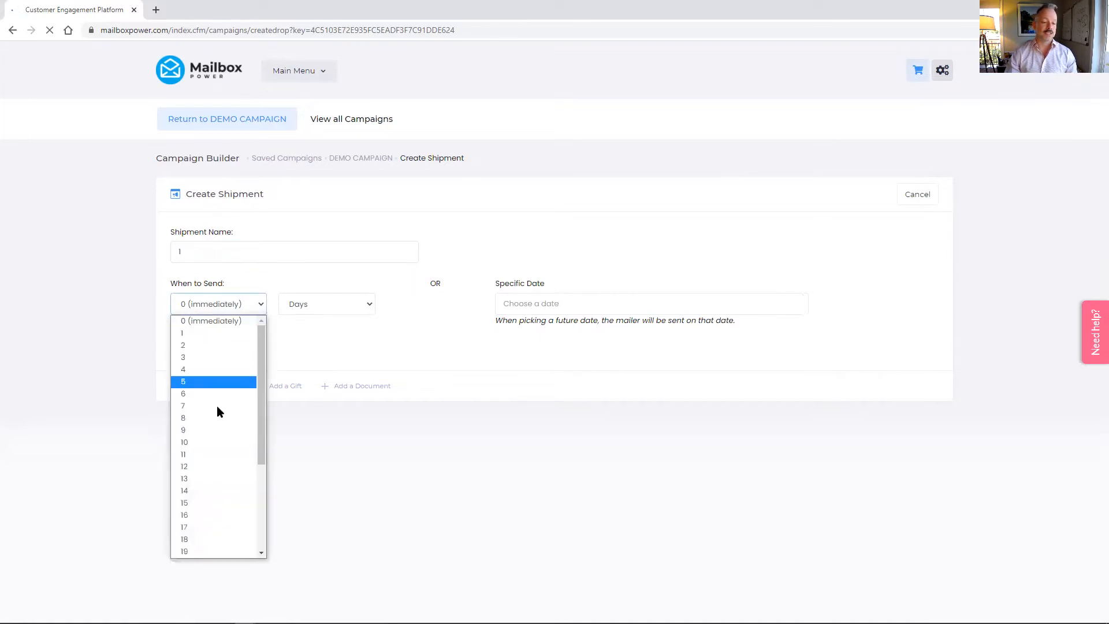
scroll(226, 419, "down", 4)
scroll(228, 405, "up", 4)
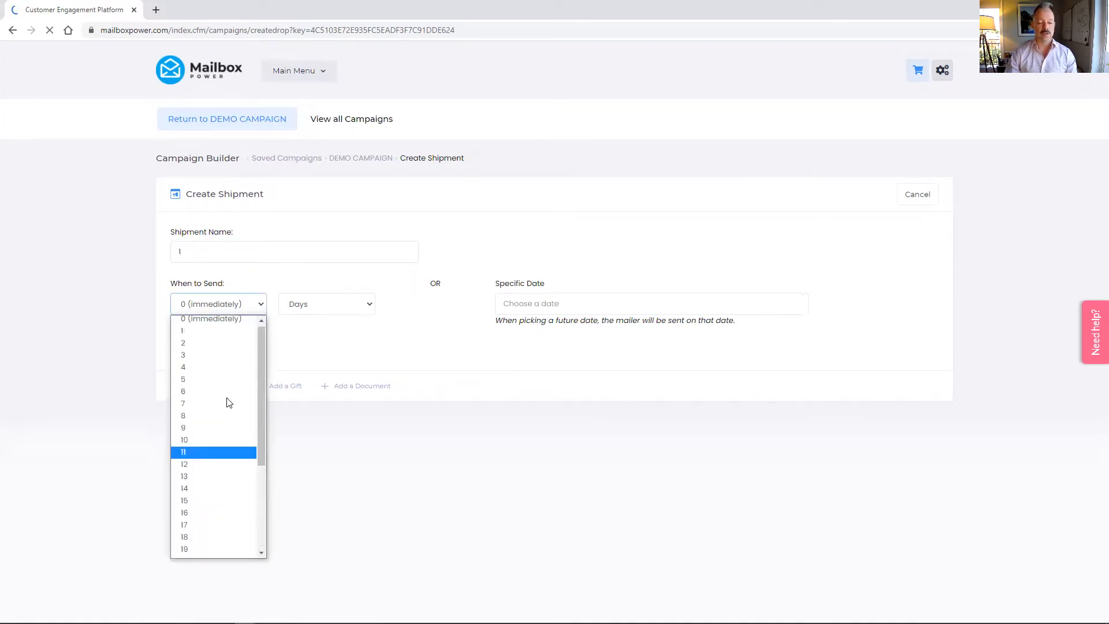
left_click(249, 303)
left_click(330, 307)
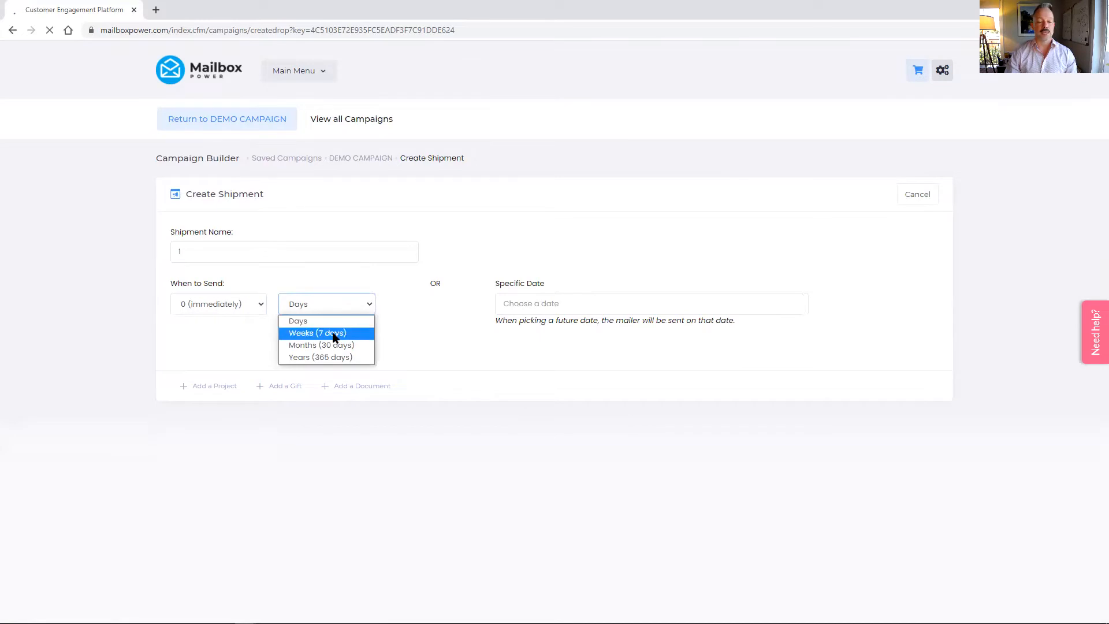
left_click(405, 314)
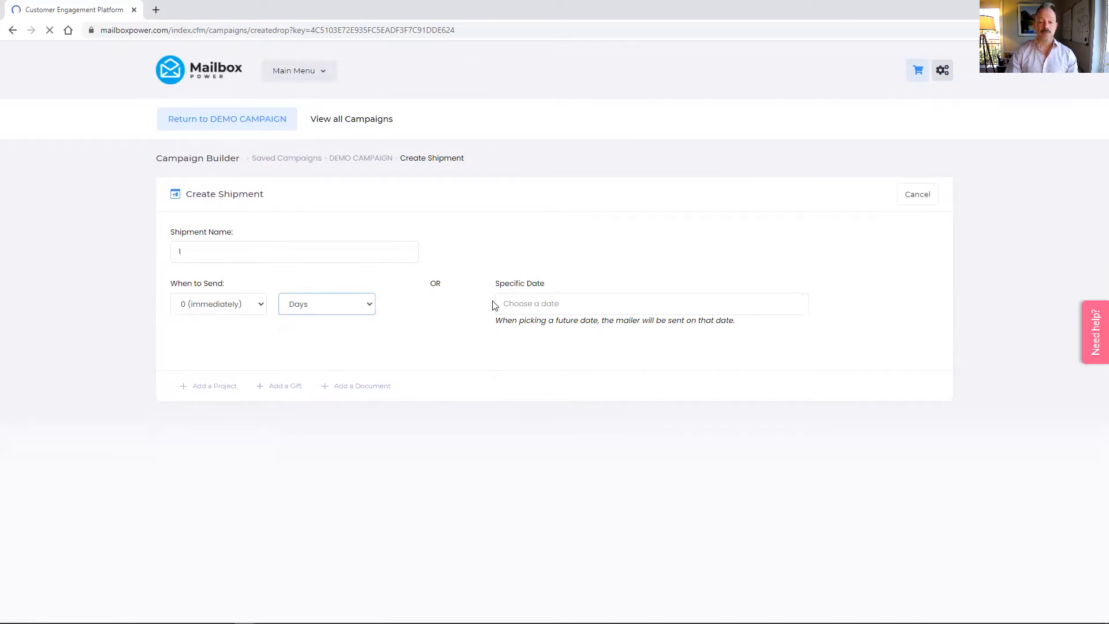
left_click(517, 304)
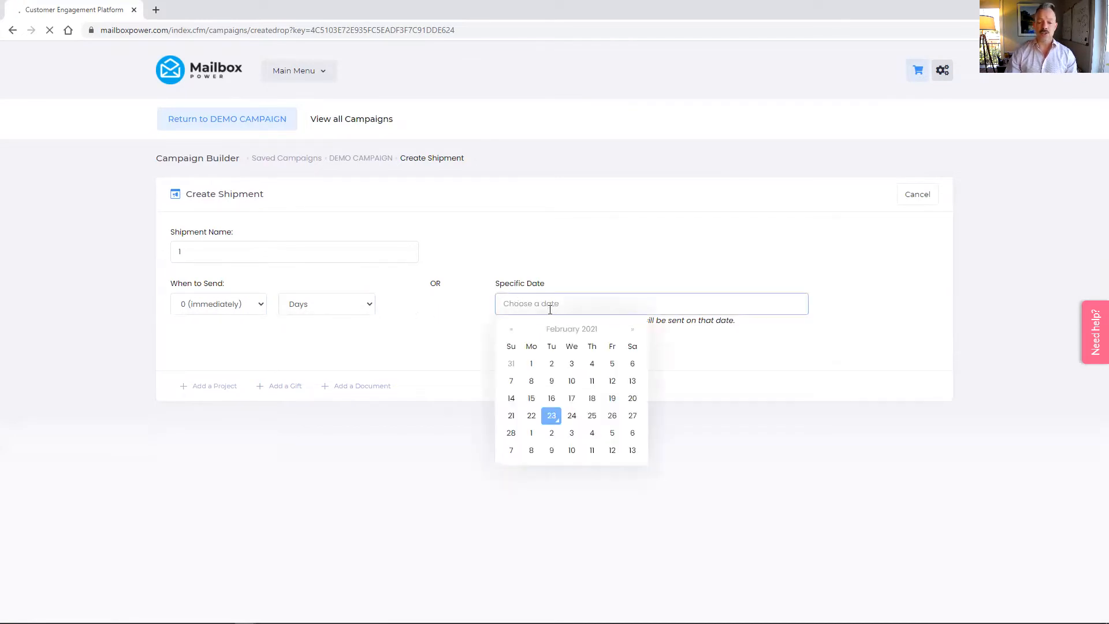
left_click(478, 320)
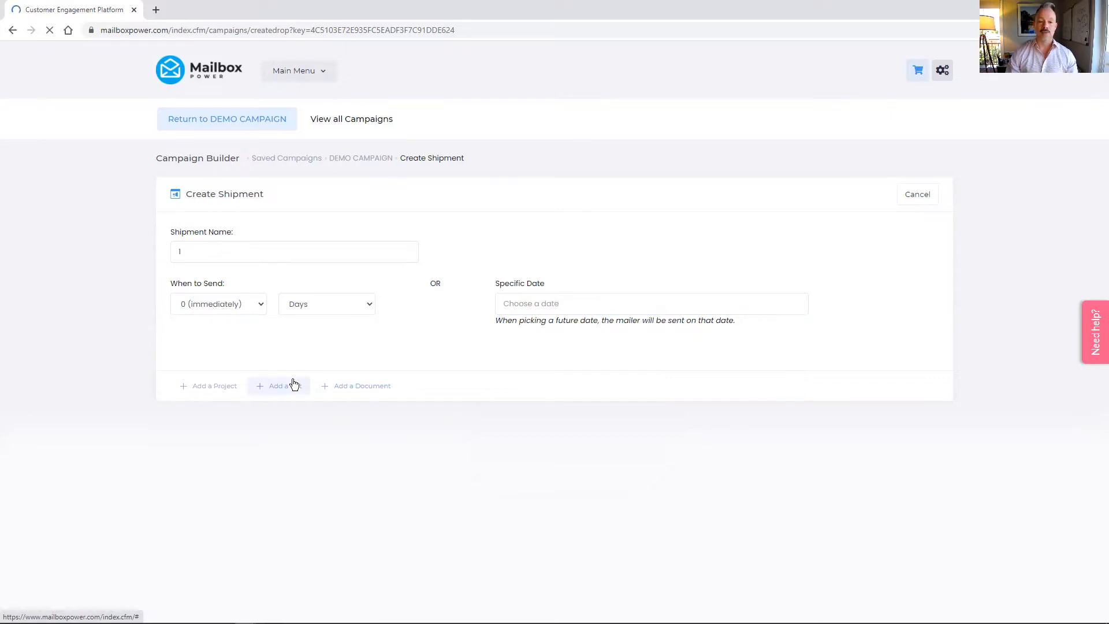
Add the MAKE A DIFFERENCE CARD greeting card to shipment 1 and save it
left_click(204, 389)
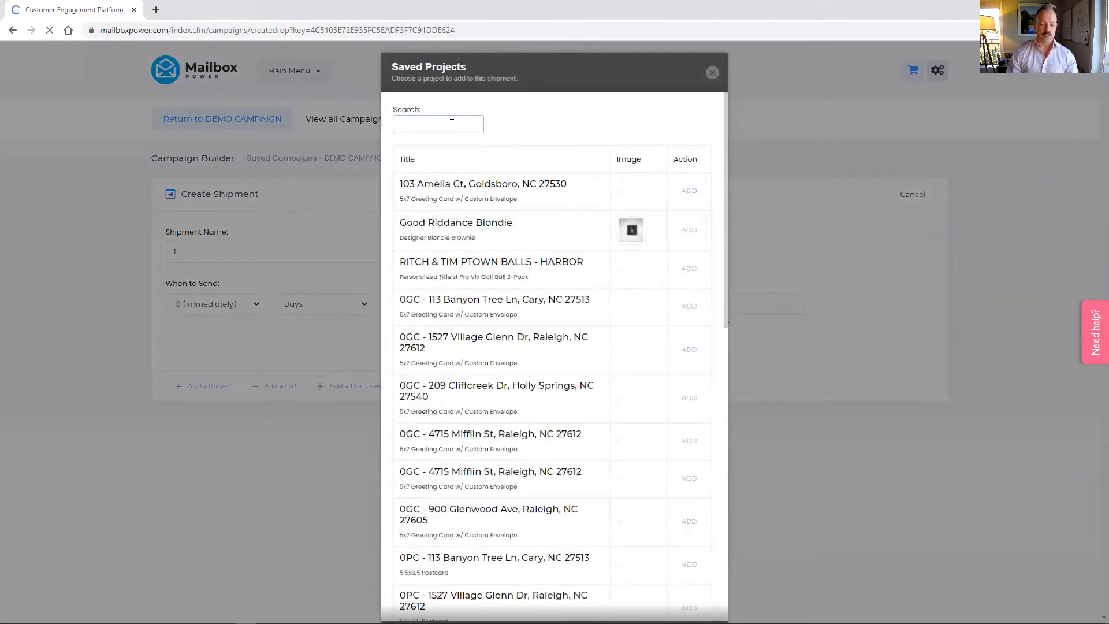
type("MAKE")
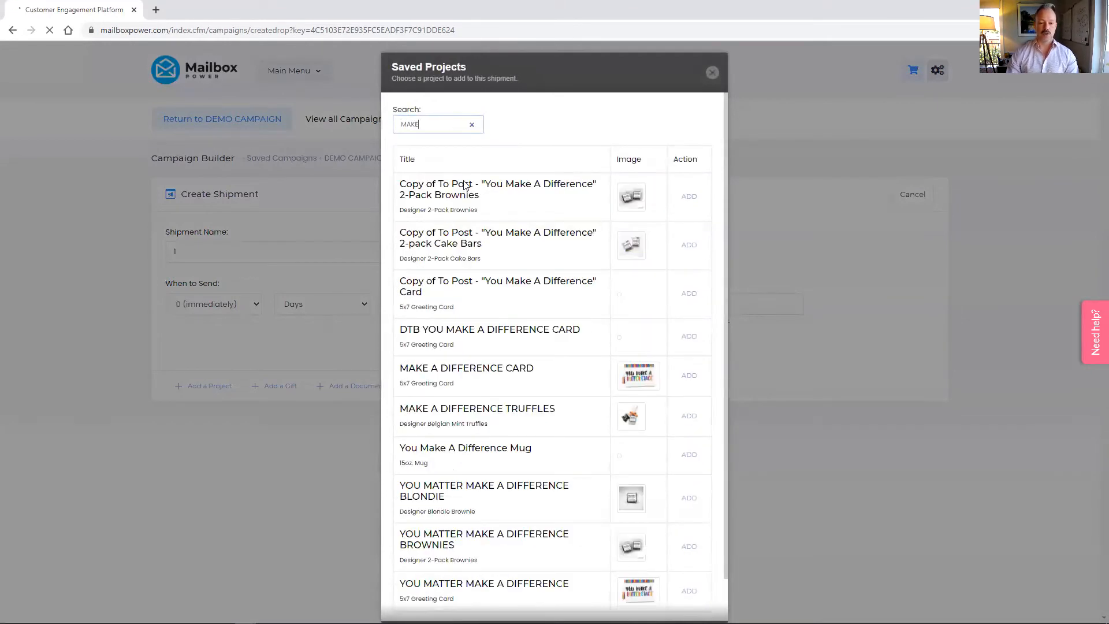
left_click(690, 377)
left_click(905, 433)
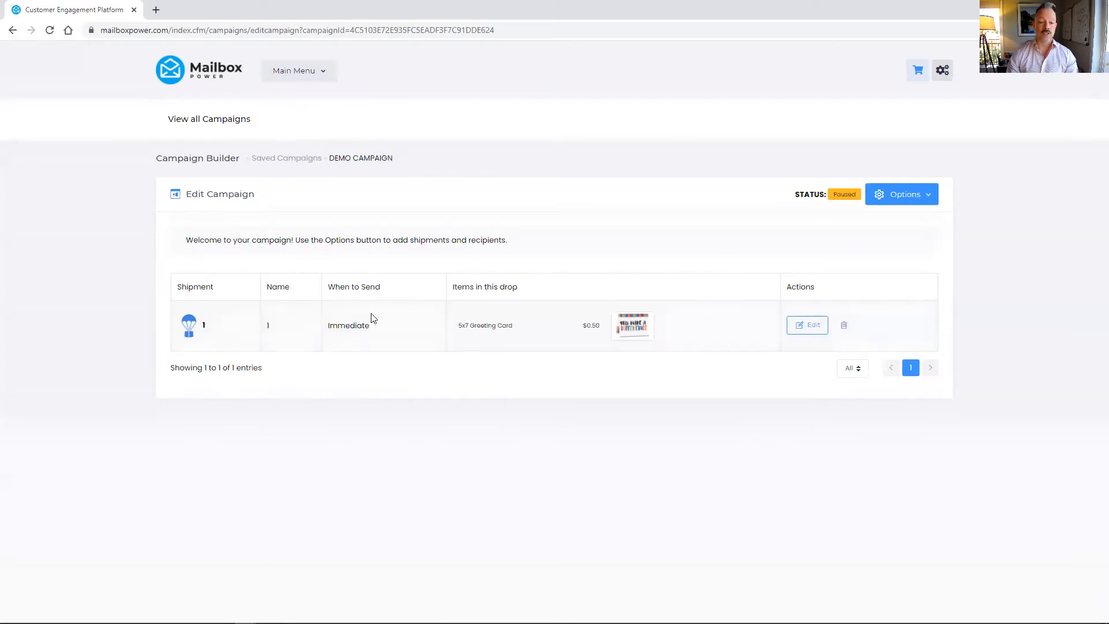
Re-save shipment 1, then start DEMO CAMPAIGN from its Options menu
left_click(919, 194)
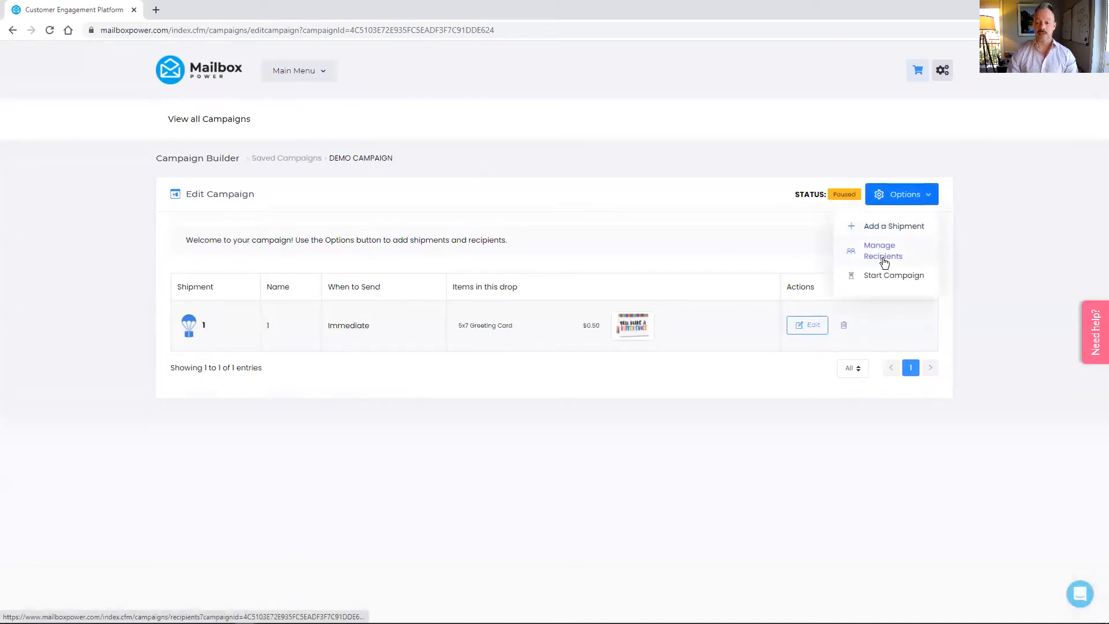
left_click(816, 326)
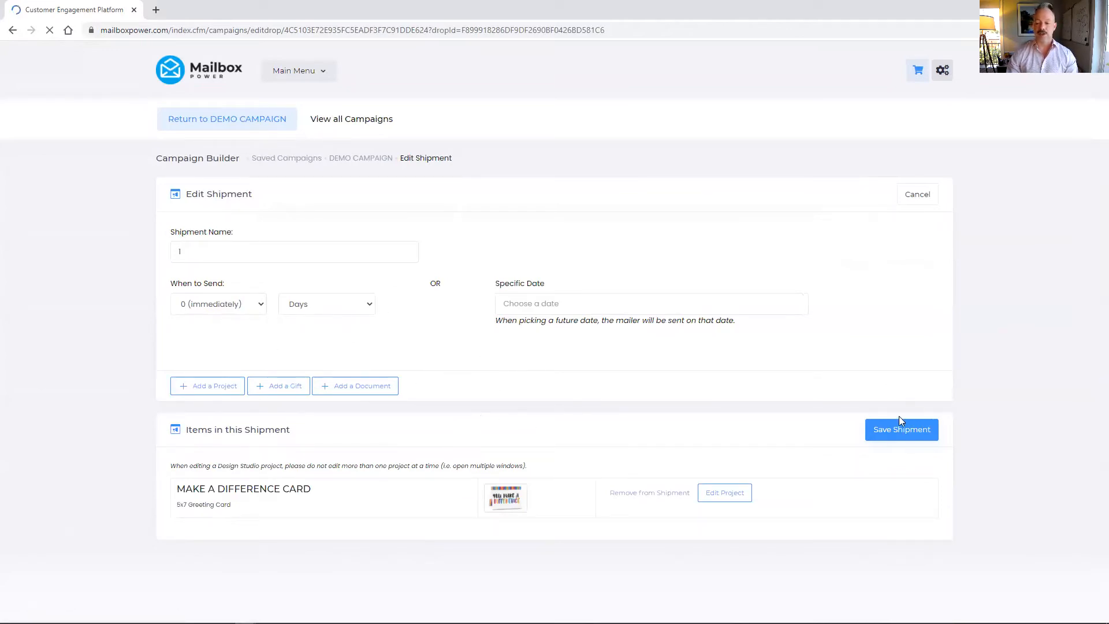
left_click(882, 432)
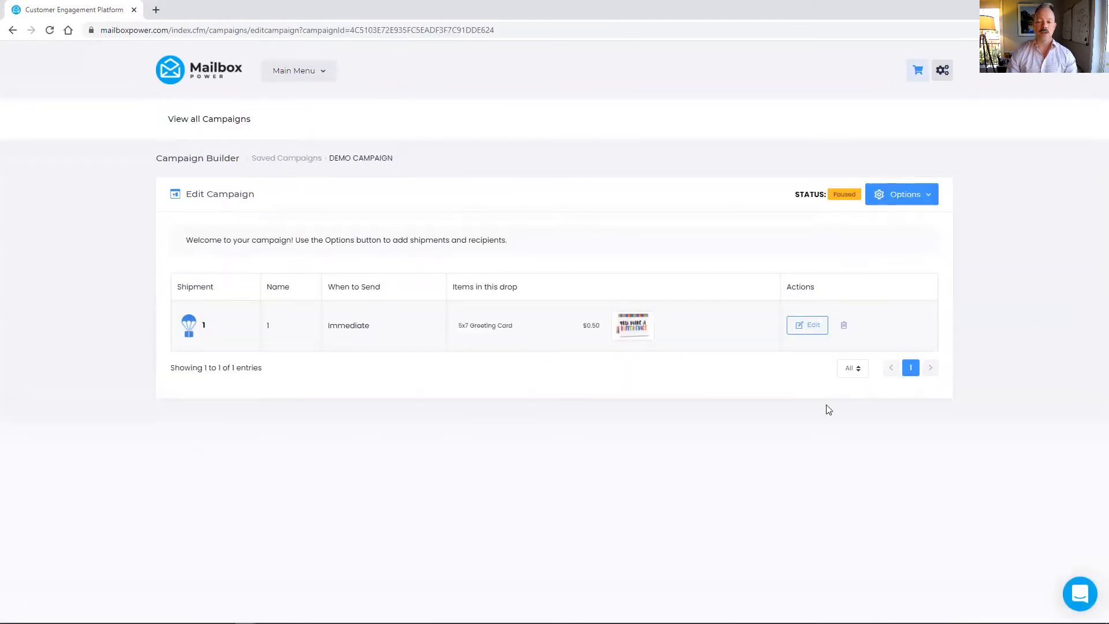
left_click(917, 197)
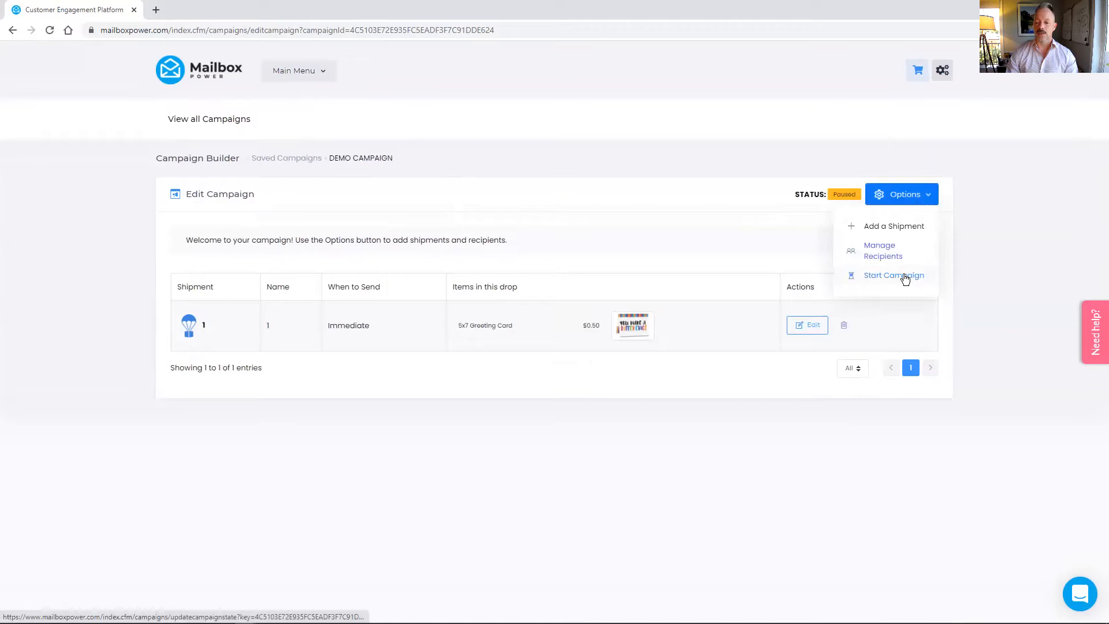
left_click(904, 278)
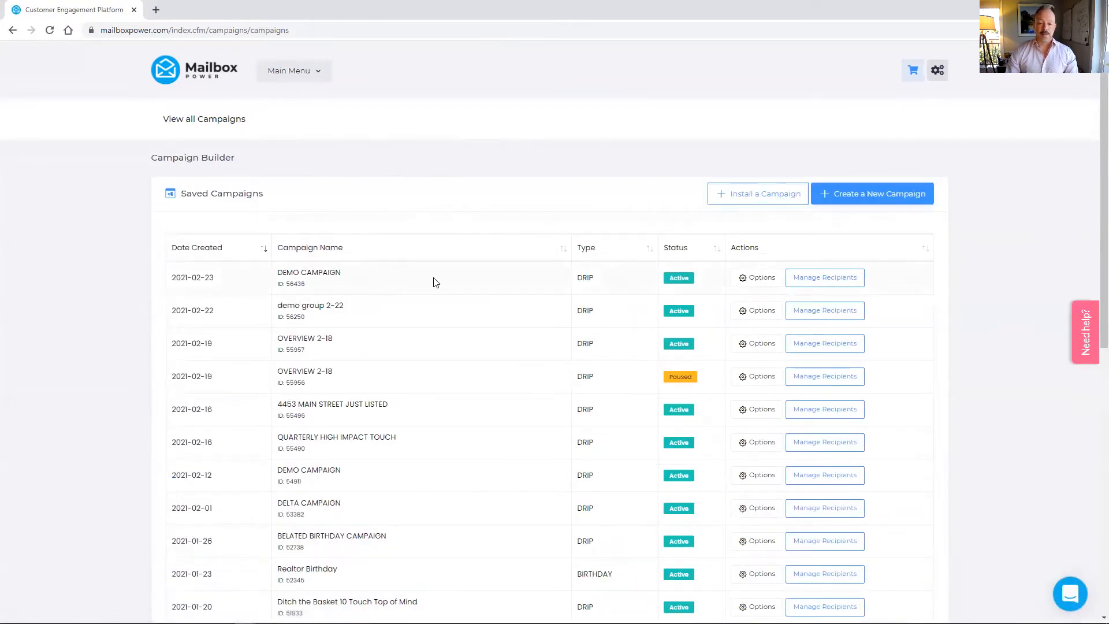
Enroll DEMO GROUP as a contact group in DEMO CAMPAIGN's recipients
left_click(825, 278)
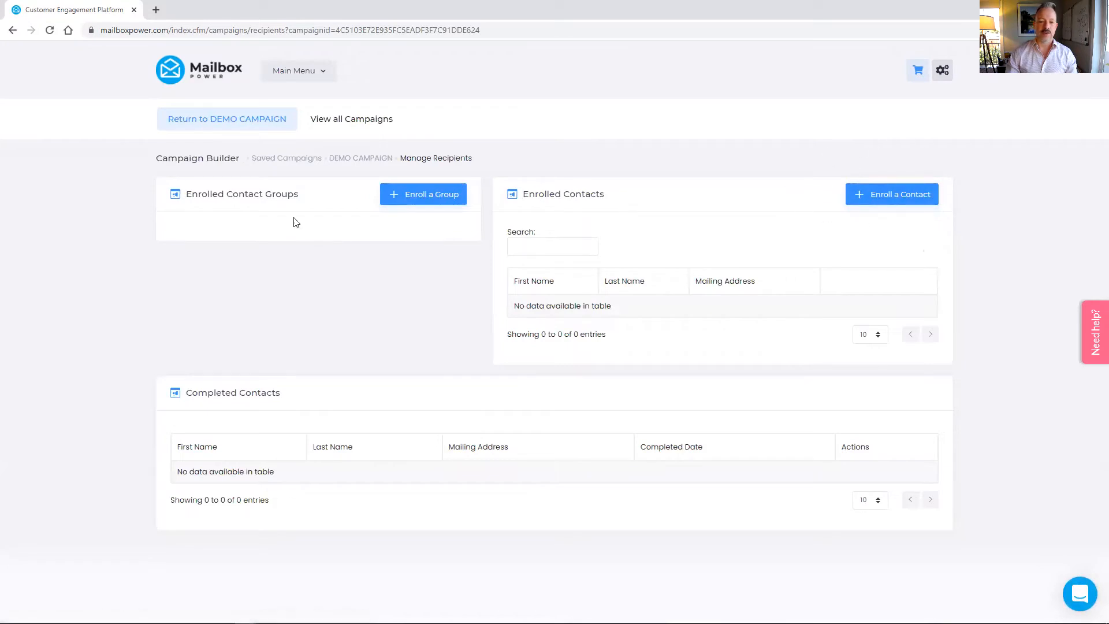
left_click(417, 197)
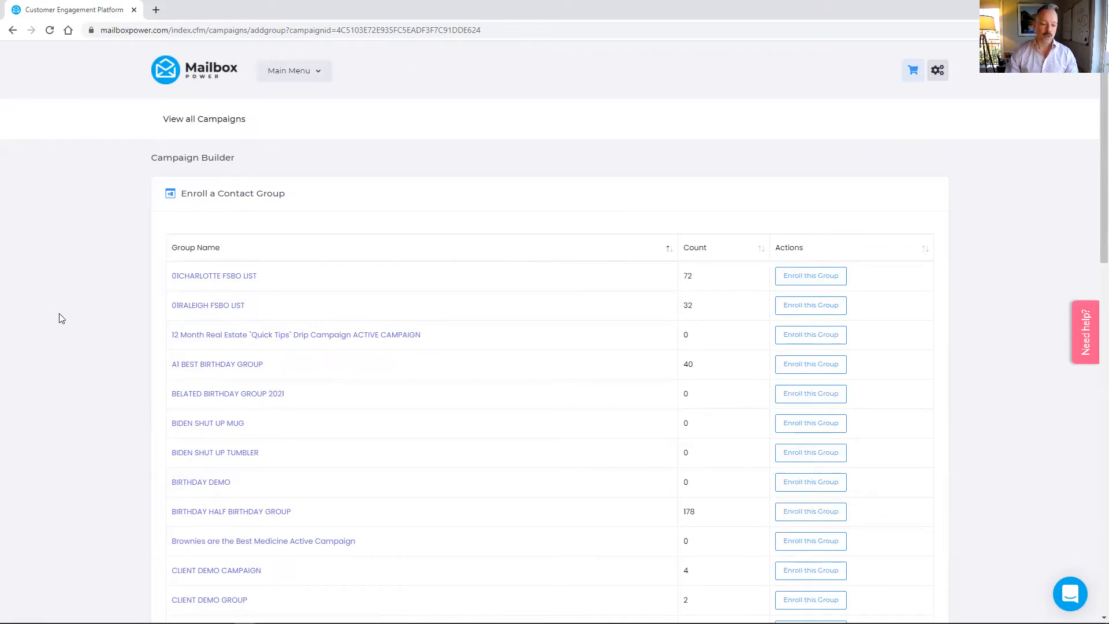
scroll(121, 349, "down", 3)
scroll(120, 351, "down", 3)
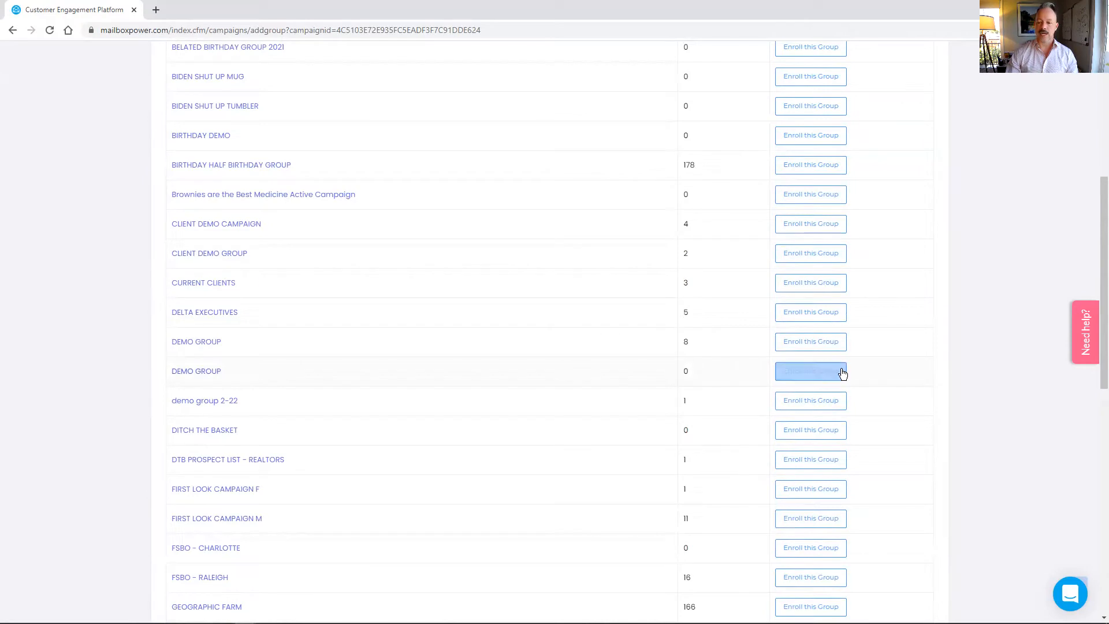
left_click(816, 374)
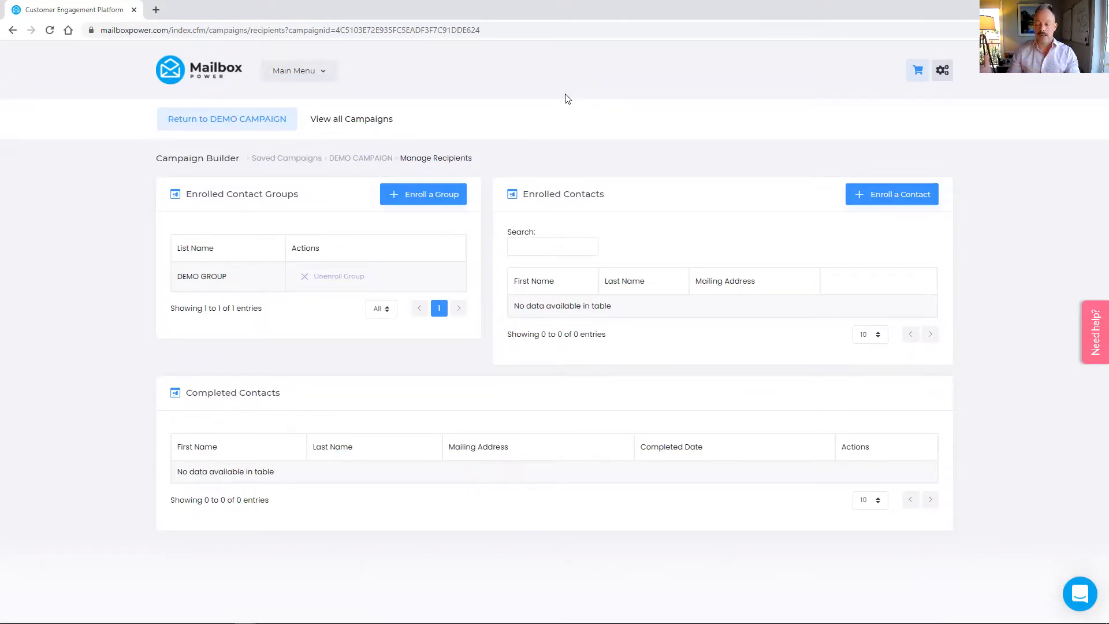
Open DEMO GROUP from page 4 of the Address Book's Groups table
left_click(312, 75)
left_click(314, 132)
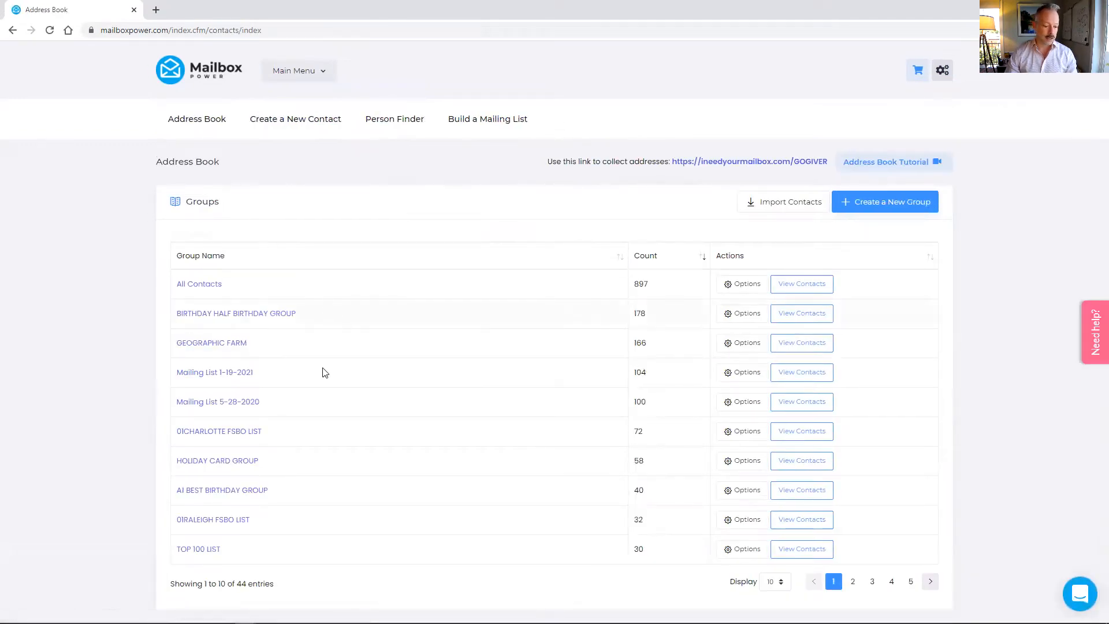
left_click(910, 583)
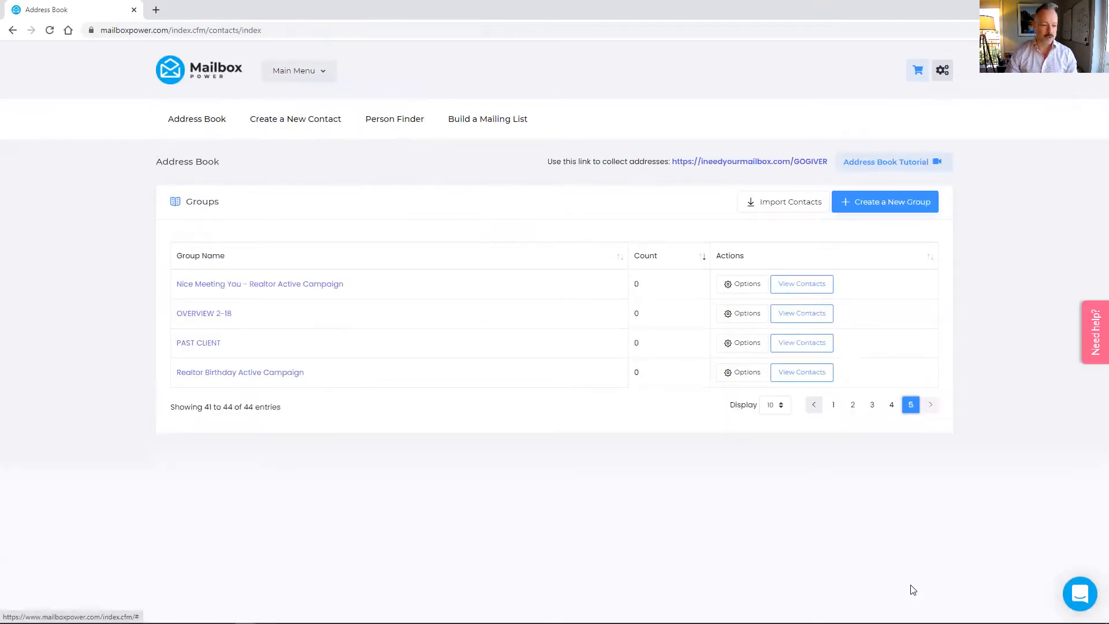
left_click(892, 404)
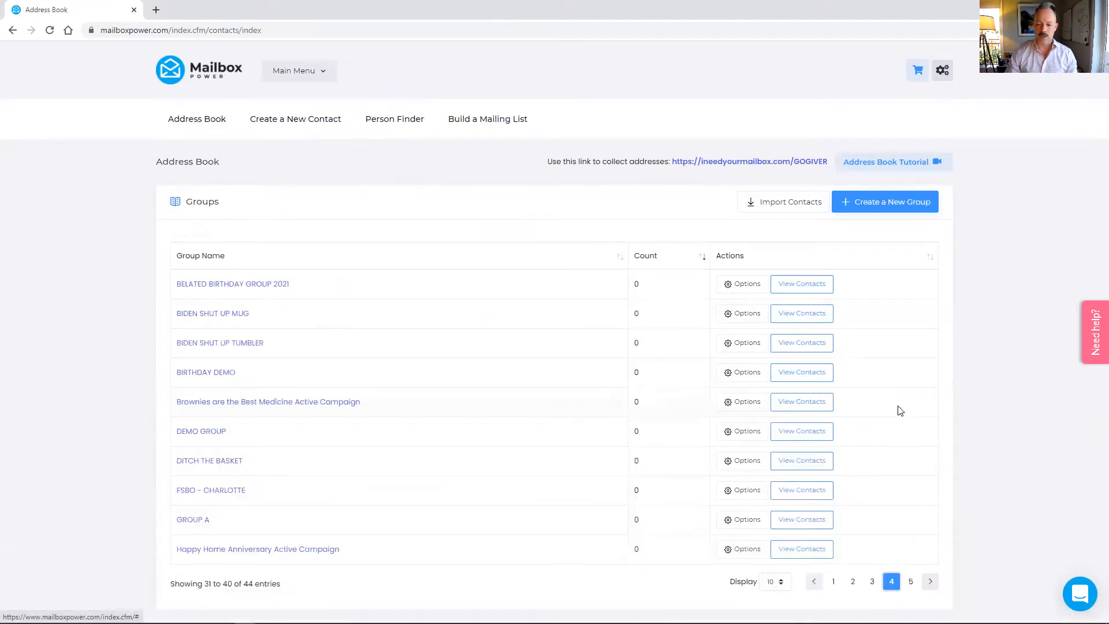
left_click(197, 431)
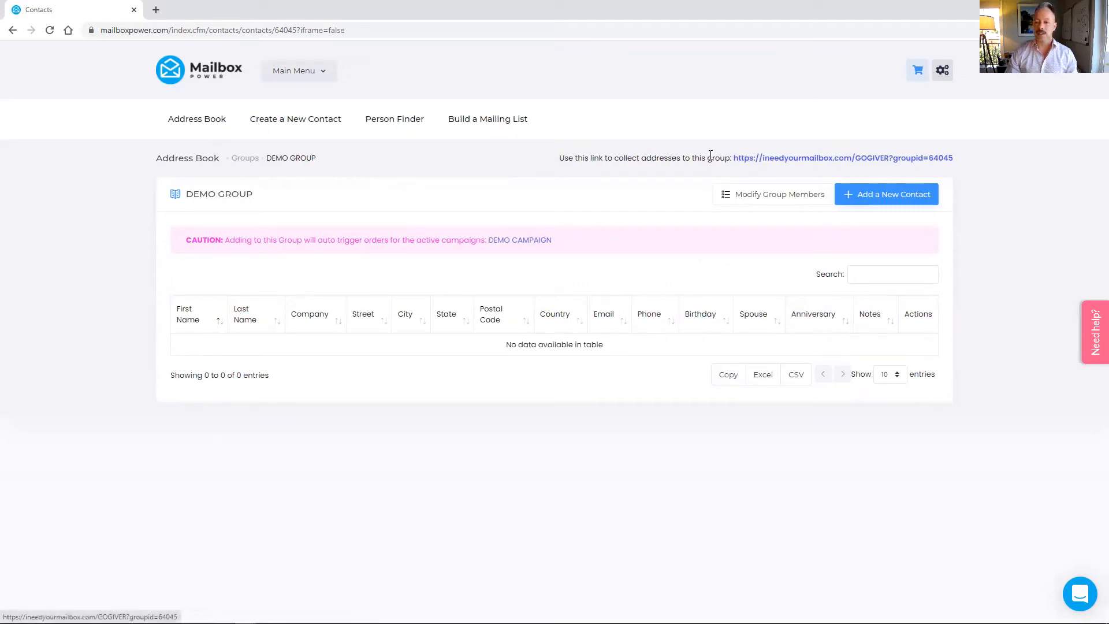
right_click(854, 159)
left_click(887, 250)
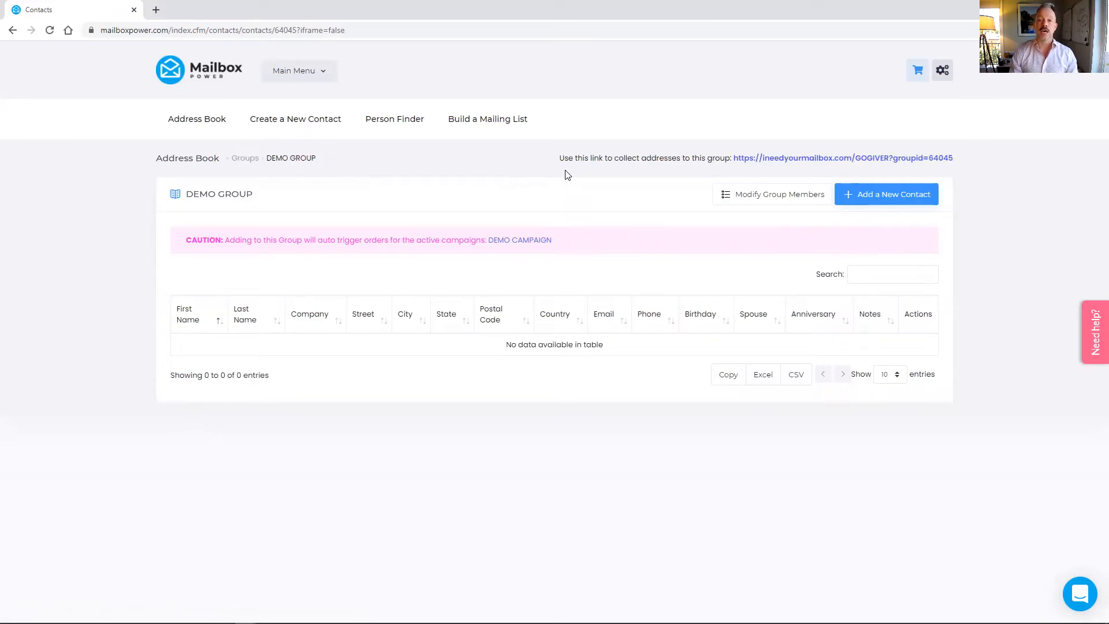
left_click(837, 161)
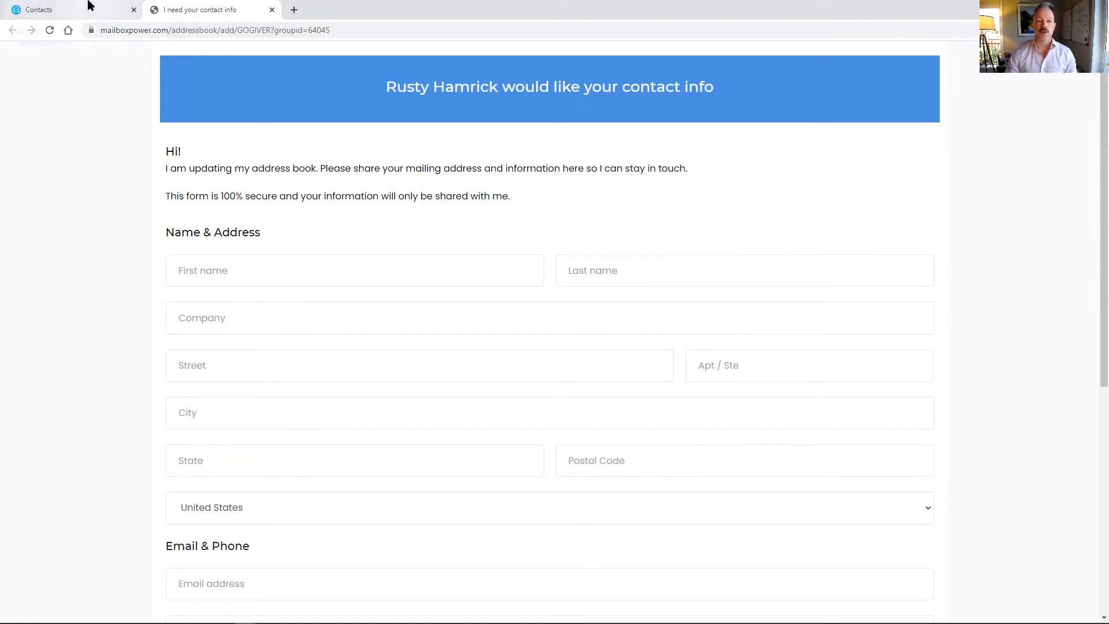
left_click(271, 10)
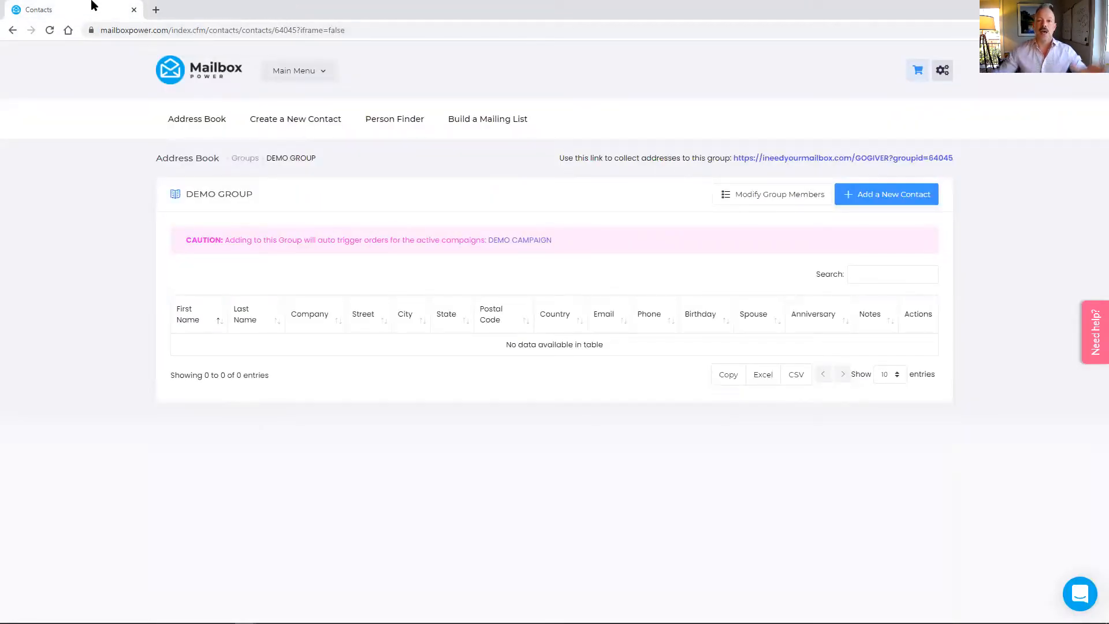
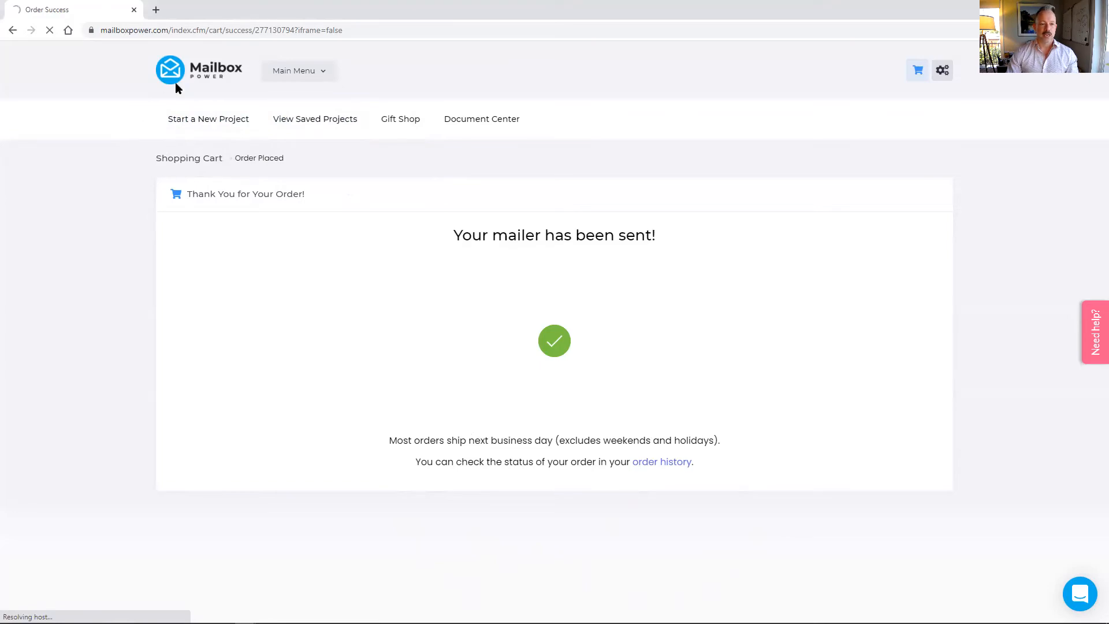
Search the Address Book's All Contacts for a contact's first name and open the second match's options
left_click(312, 75)
left_click(322, 133)
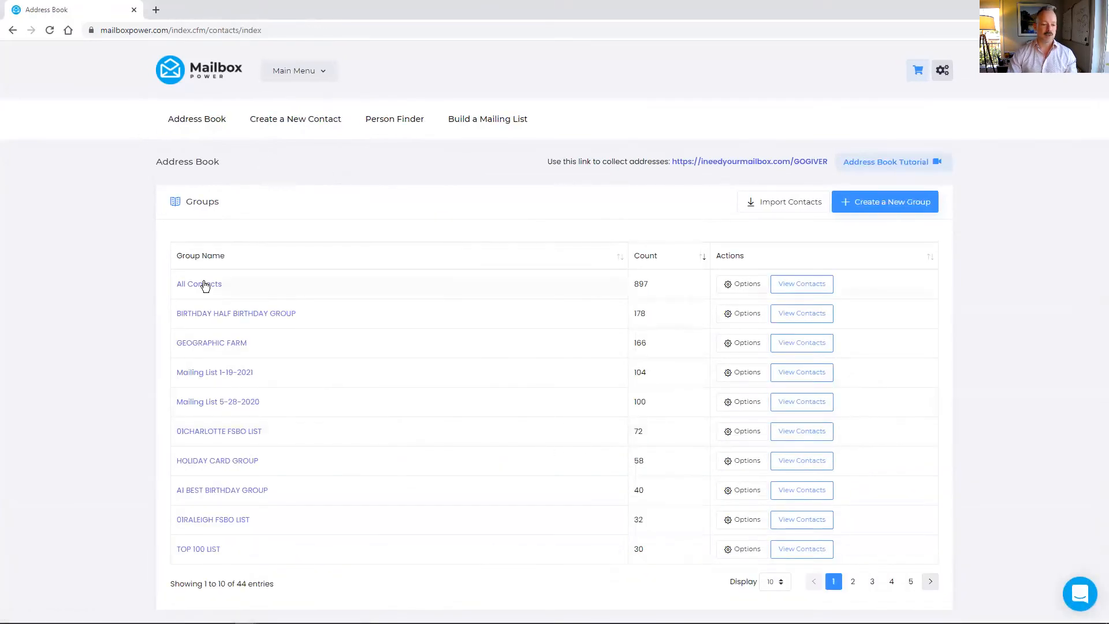
left_click(205, 285)
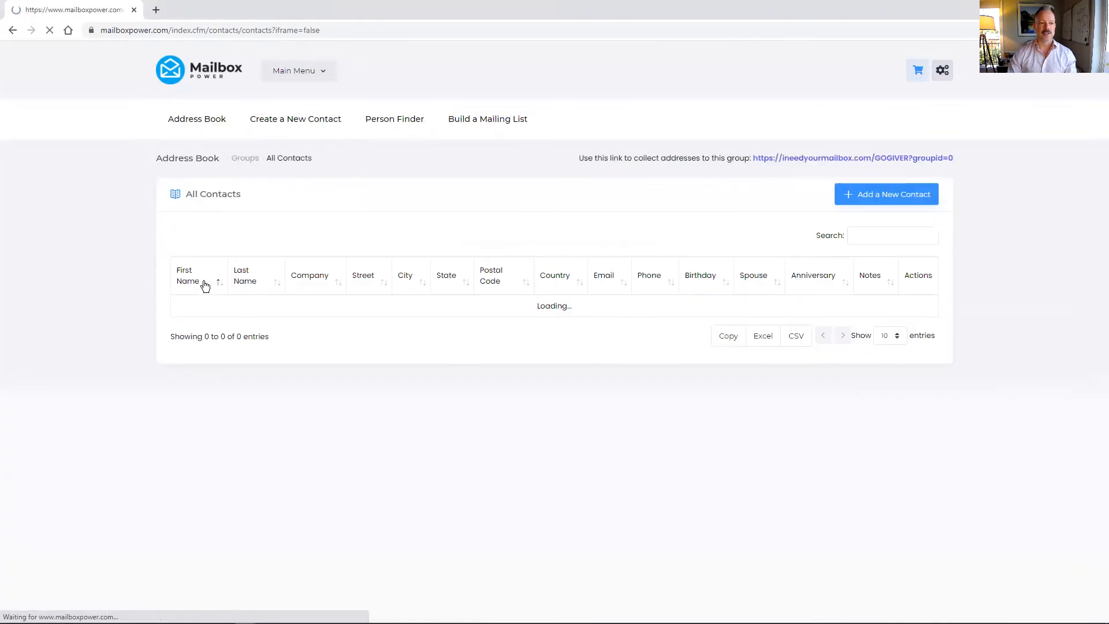
left_click(876, 241)
type("rUSTY")
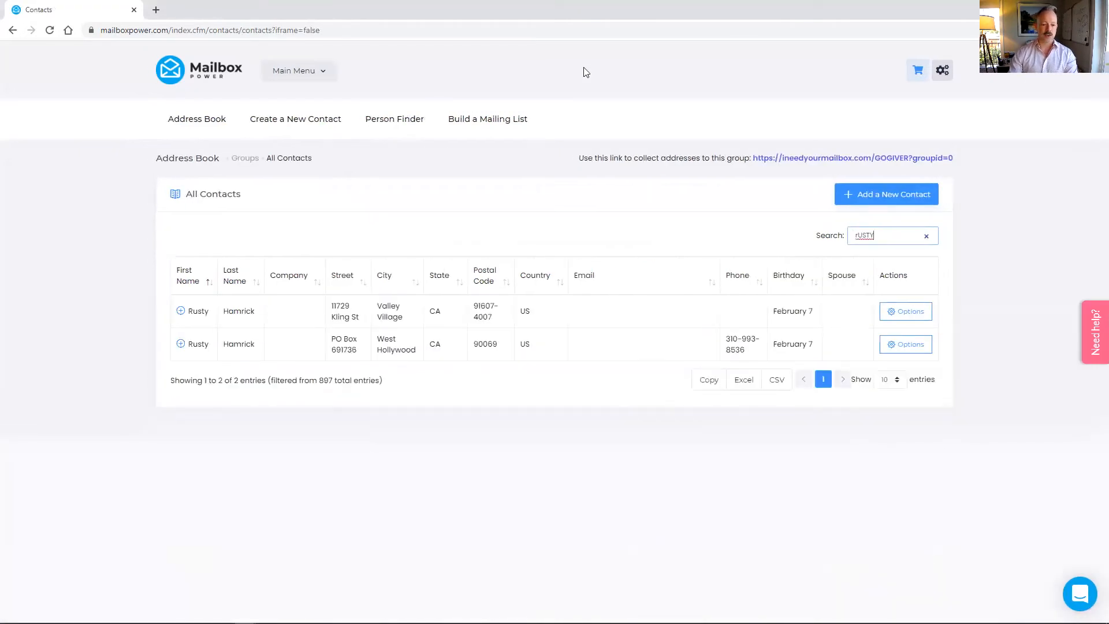
left_click(906, 351)
Edit the contact to tick HOLIDAY CARD GROUP alongside GROUP A and save the contact
left_click(893, 372)
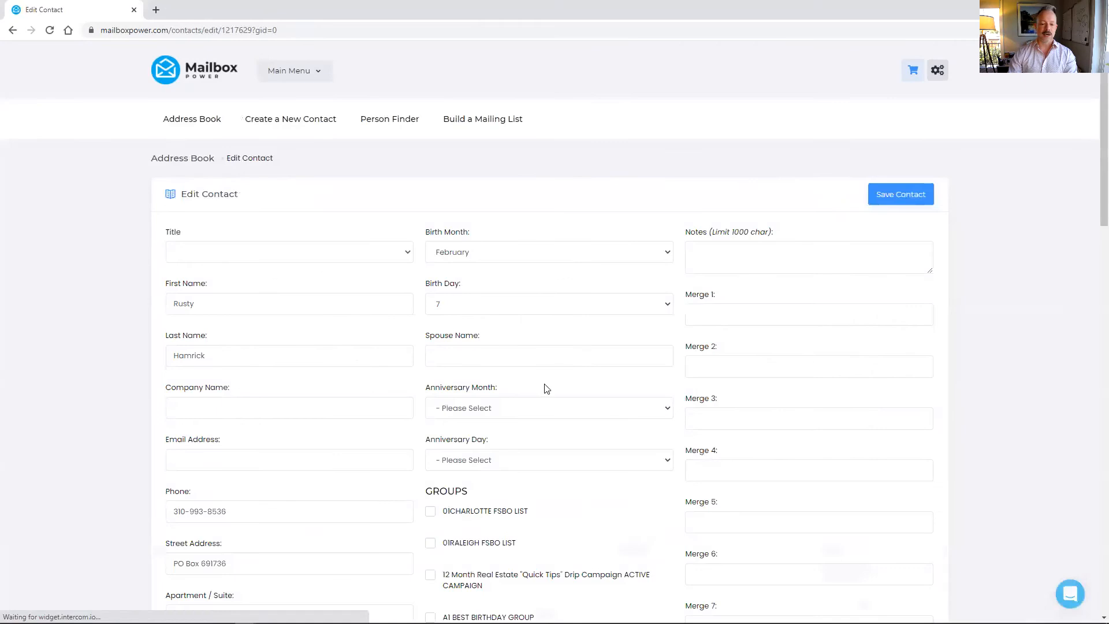
scroll(542, 389, "down", 8)
scroll(463, 128, "down", 13)
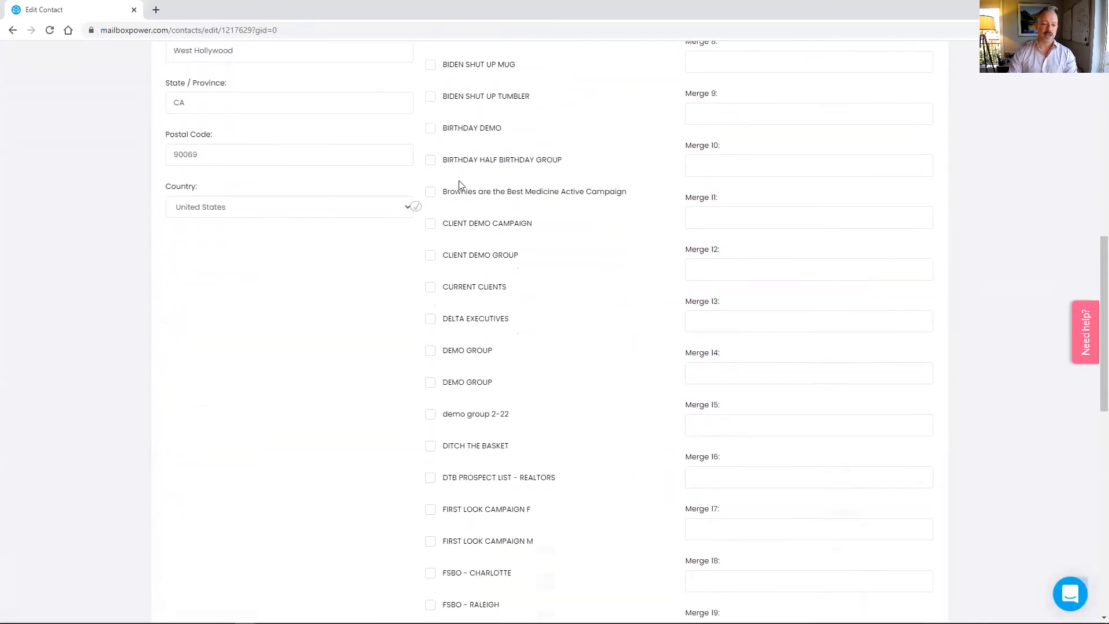
scroll(468, 312, "down", 1)
scroll(481, 441, "up", 4)
scroll(479, 403, "down", 1)
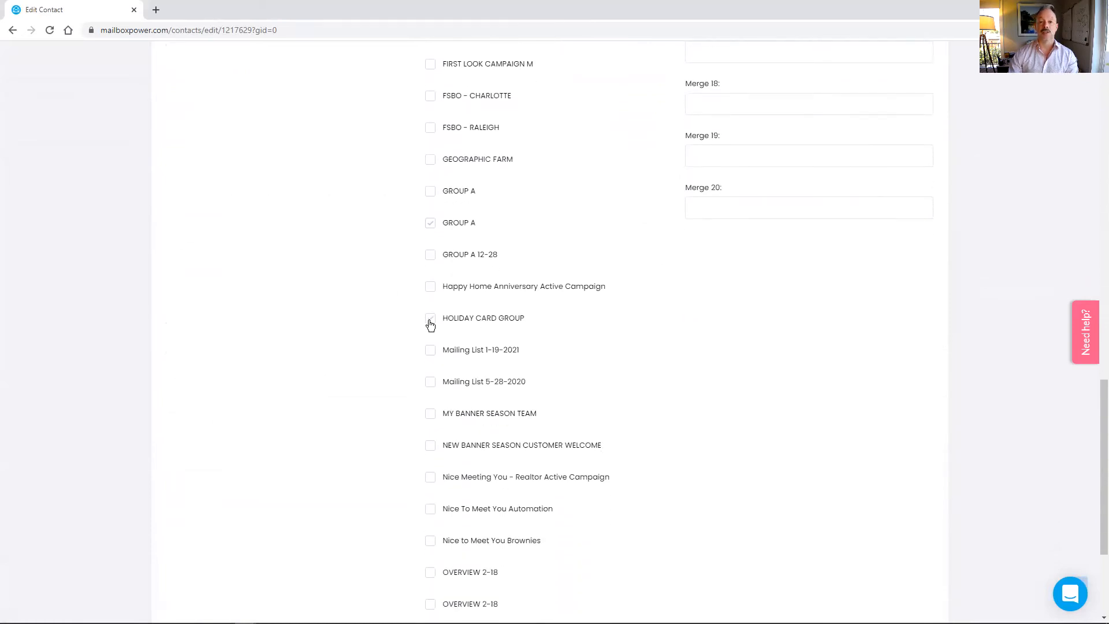
left_click(431, 321)
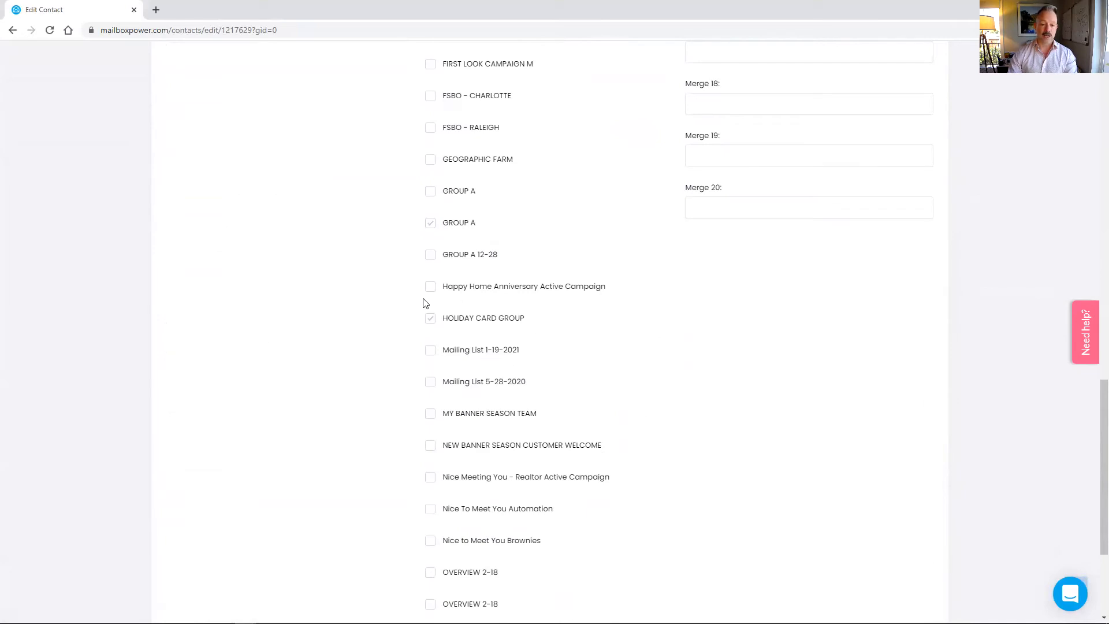
scroll(553, 283, "up", 10)
scroll(561, 283, "up", 9)
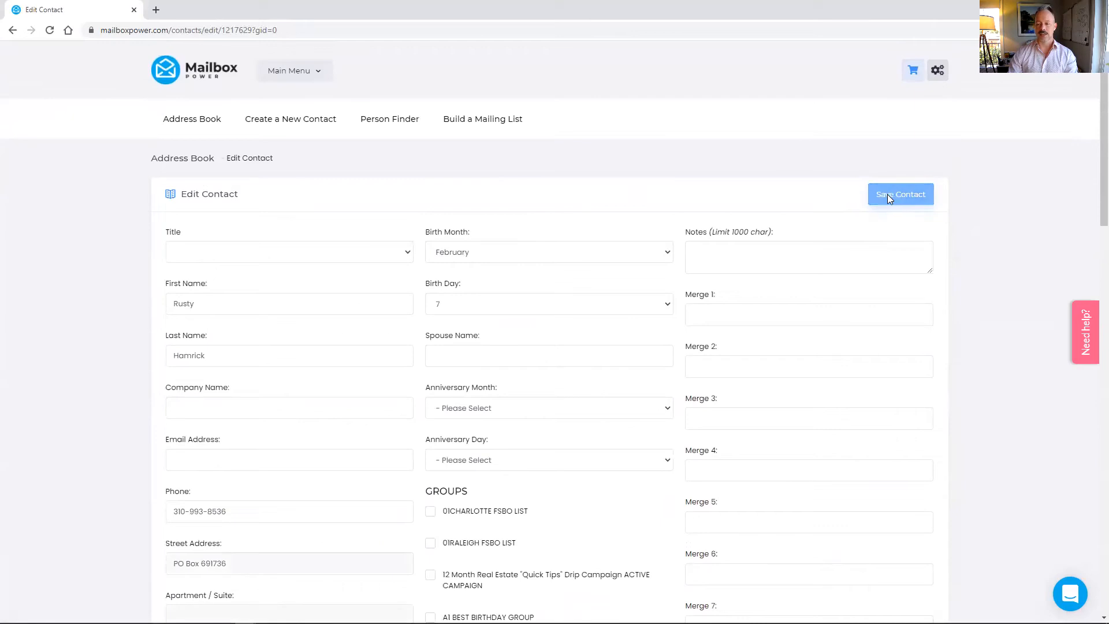
left_click(889, 194)
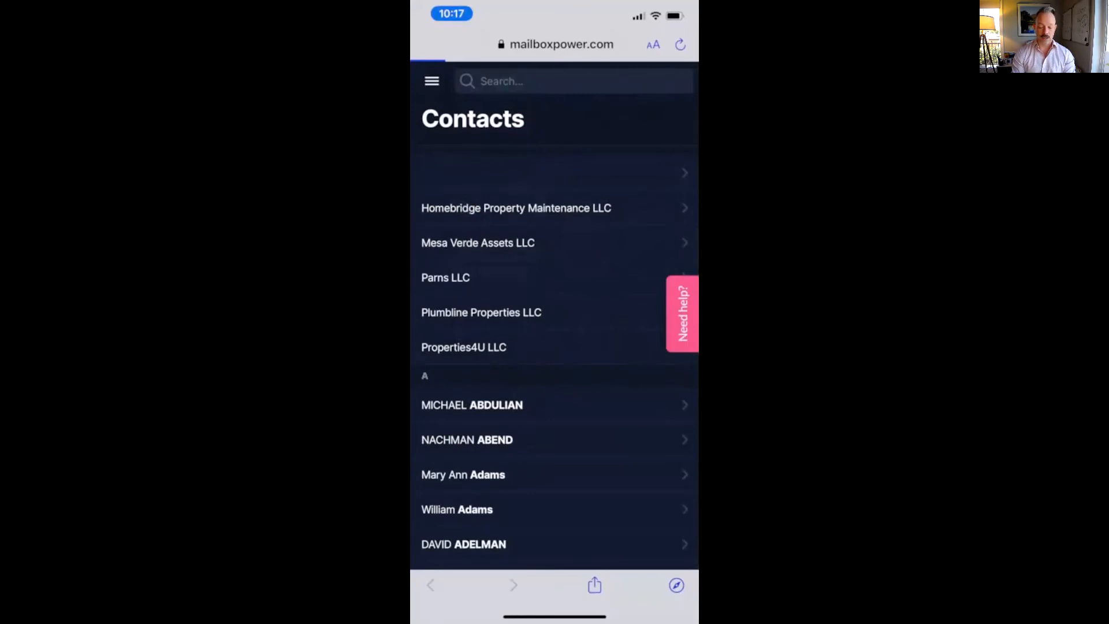
Go to the New Contact page from the mobile site's navigation menu
scroll(555, 347, "down", 10)
scroll(555, 347, "down", 4)
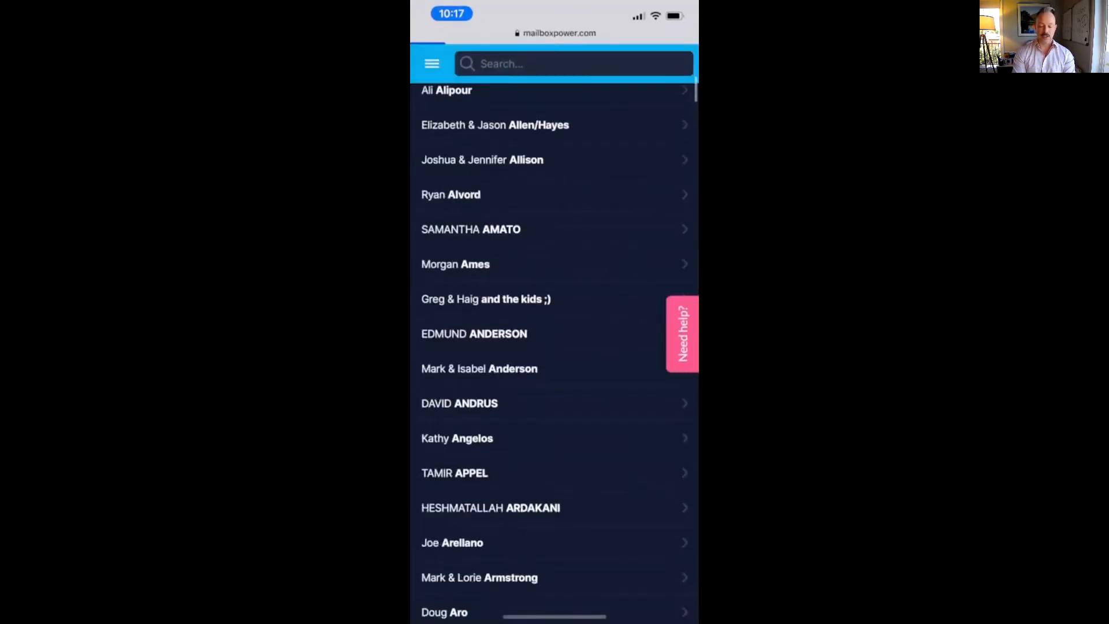
scroll(554, 347, "up", 13)
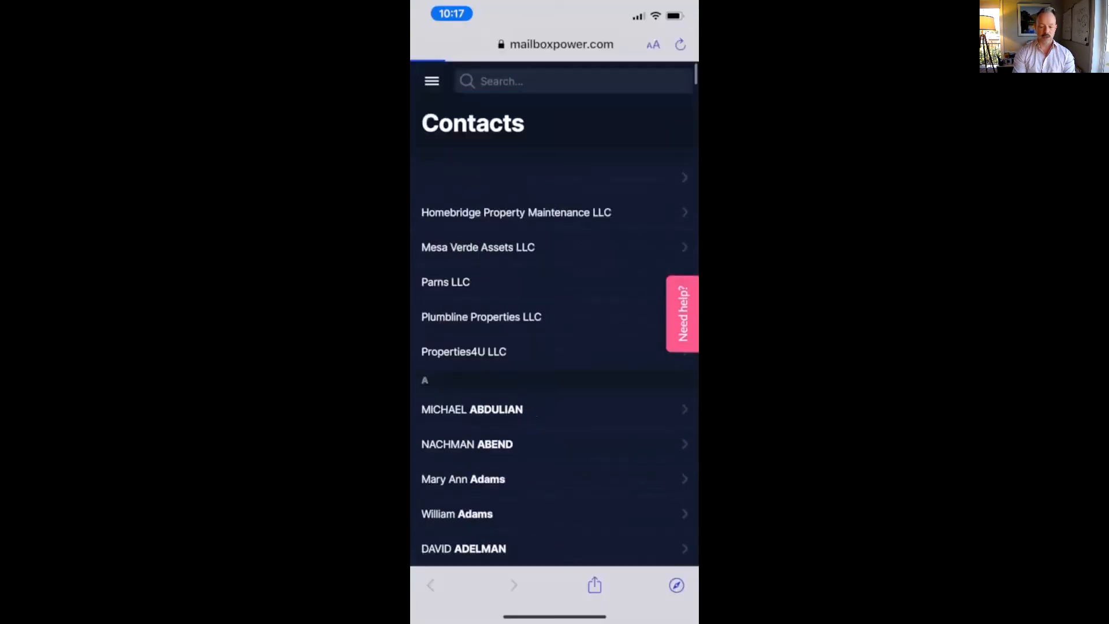
left_click(431, 81)
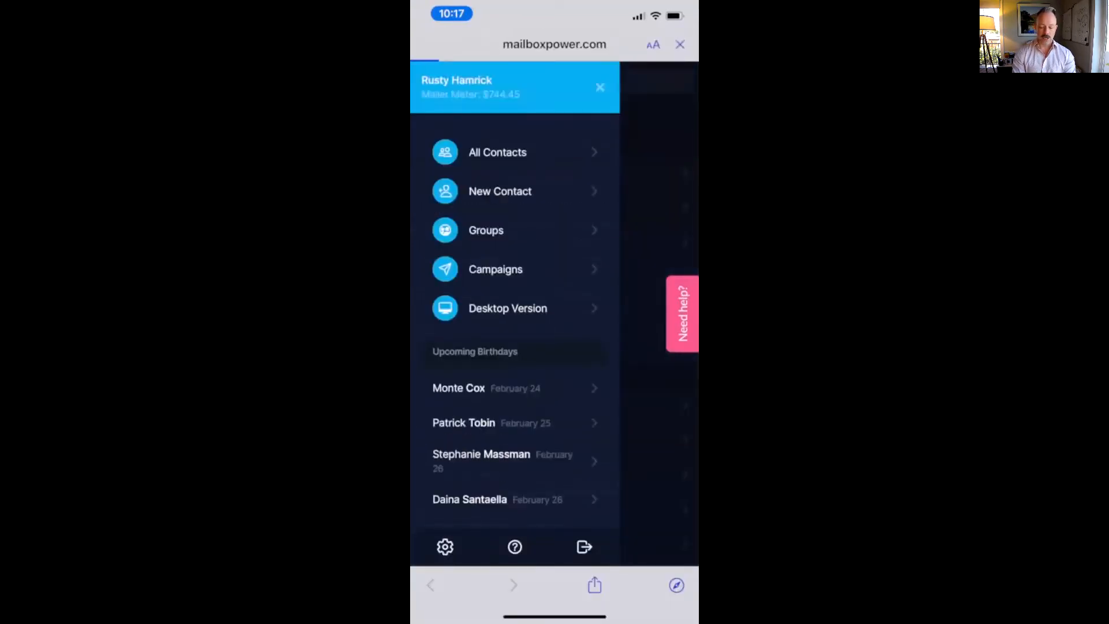
left_click(500, 191)
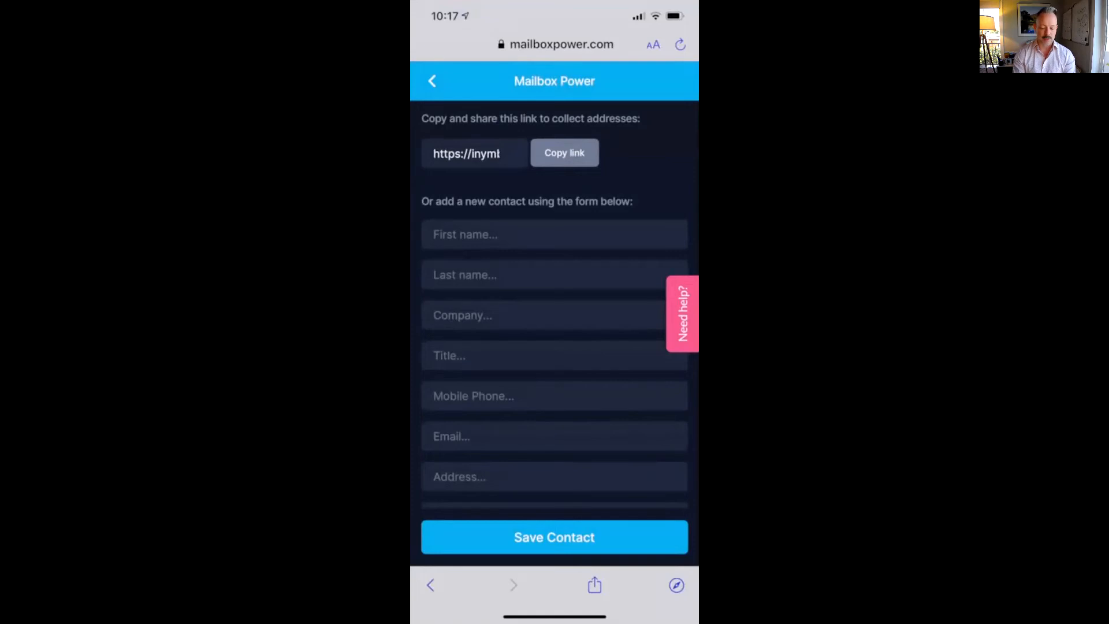
scroll(554, 341, "down", 6)
scroll(554, 341, "up", 6)
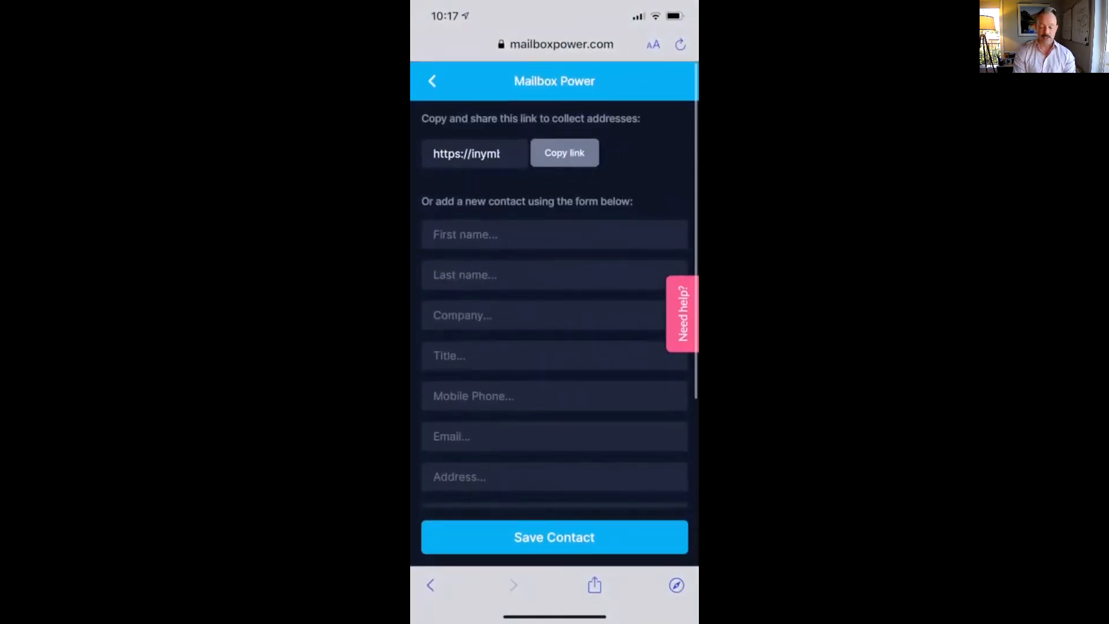
left_click(564, 153)
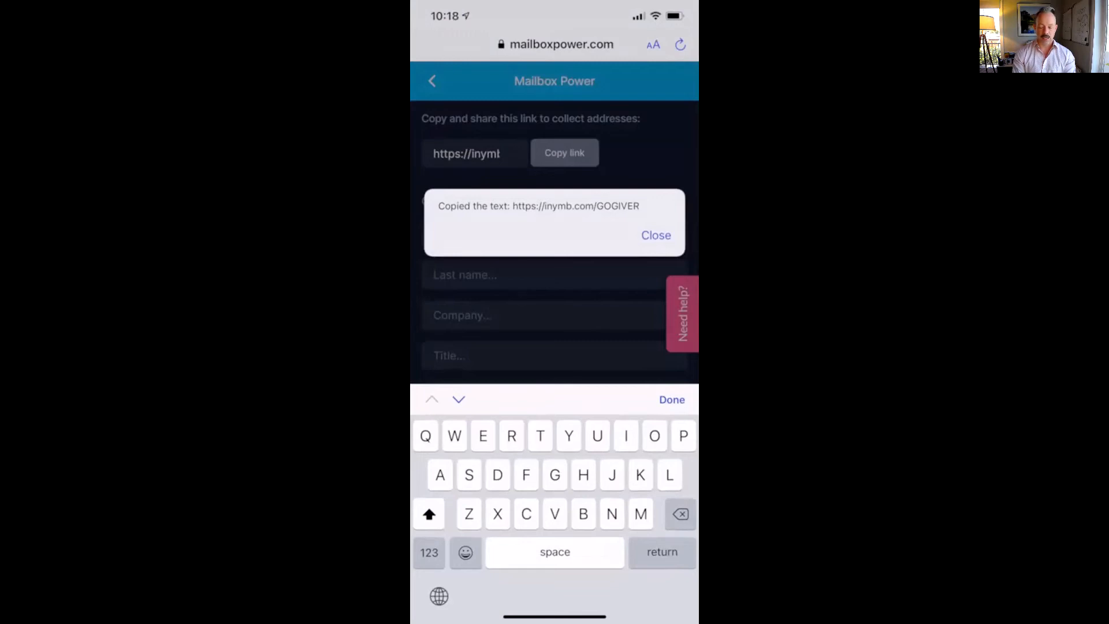
left_click(656, 236)
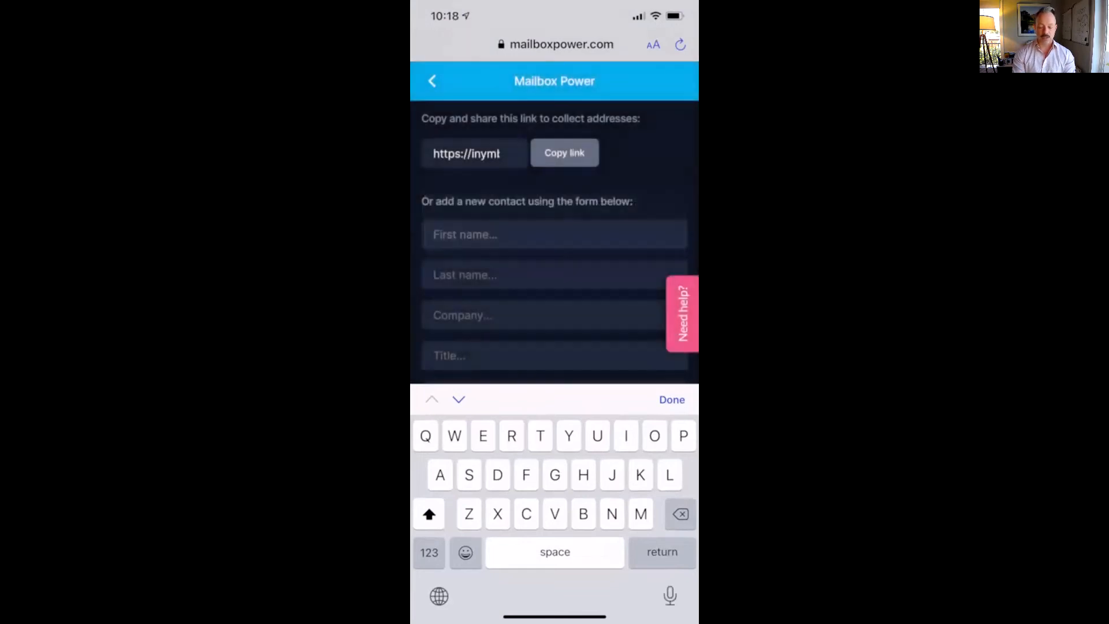
left_click(432, 81)
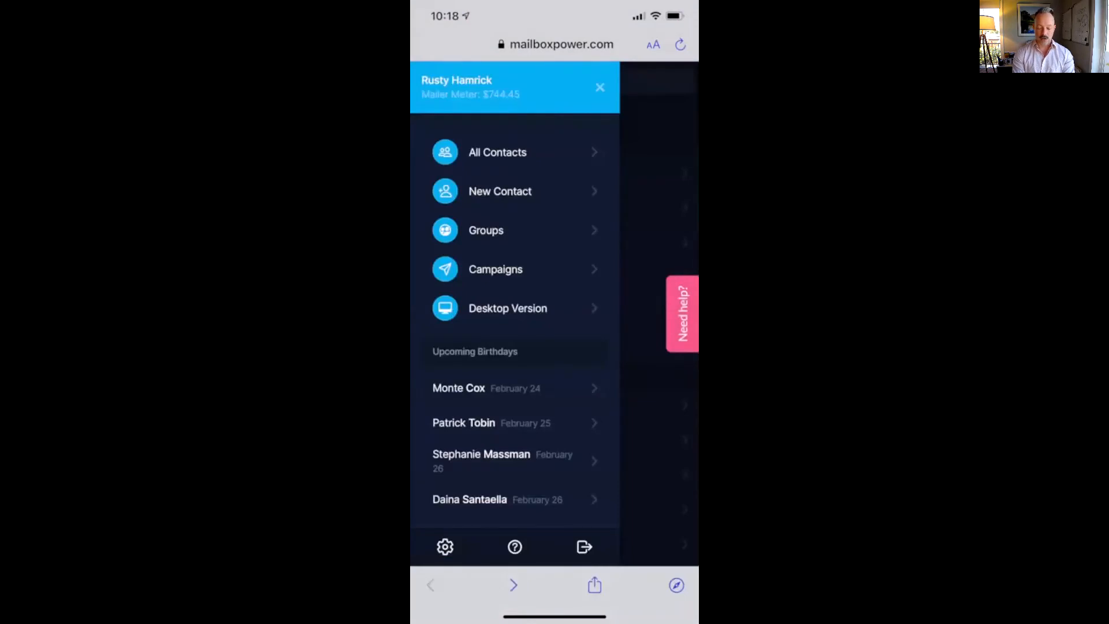
Open the BIRTHDAY 2021 campaign and expand, then collapse, its shipment items
left_click(495, 269)
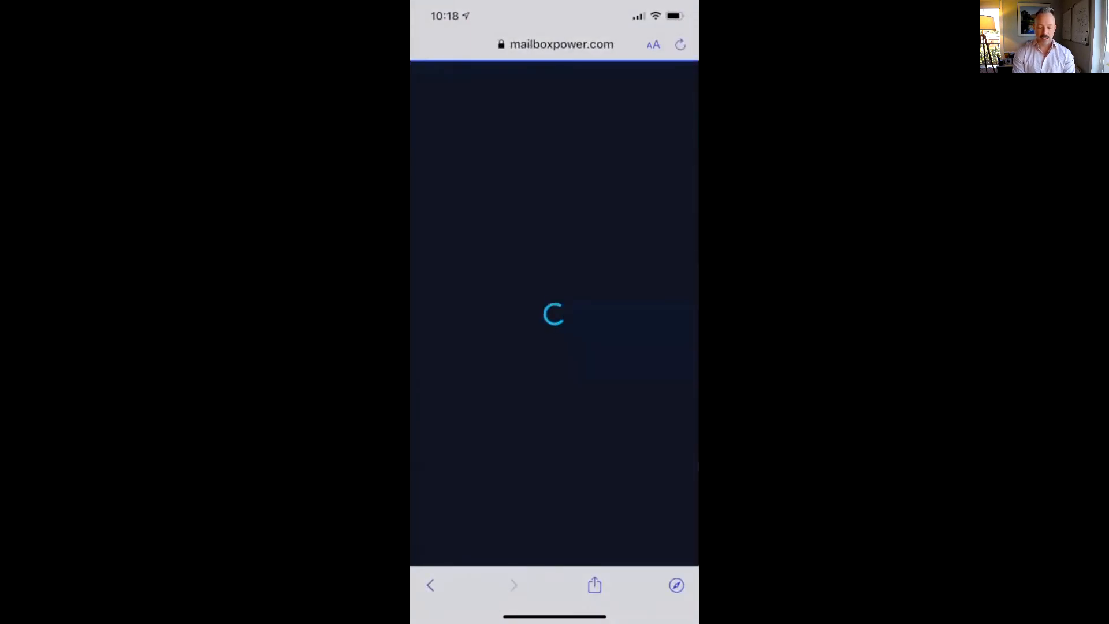
scroll(554, 346, "down", 20)
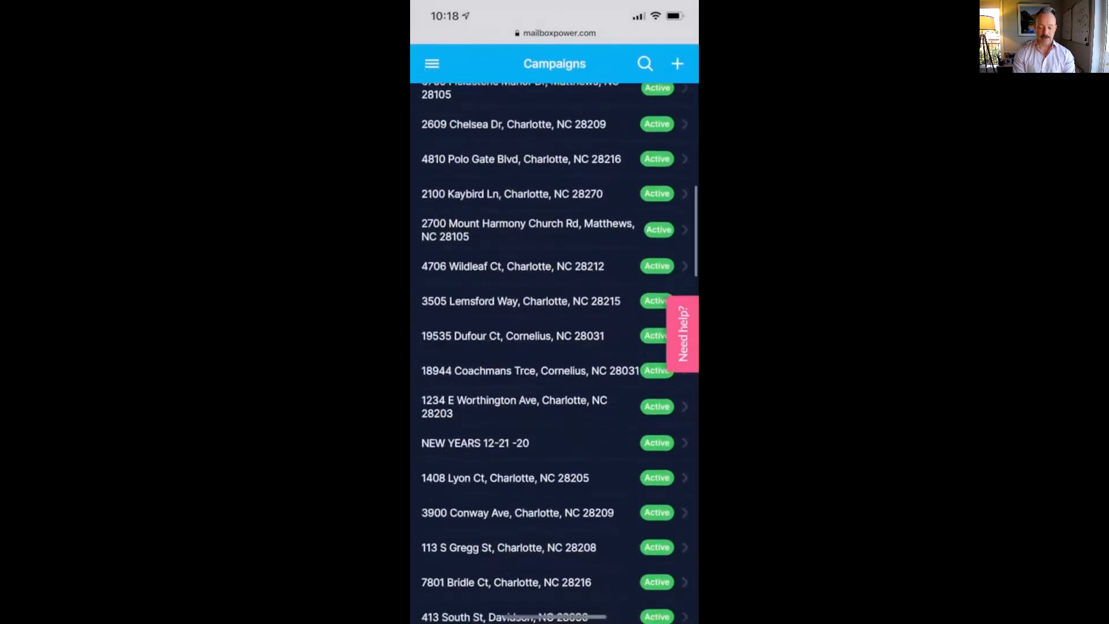
scroll(554, 347, "up", 15)
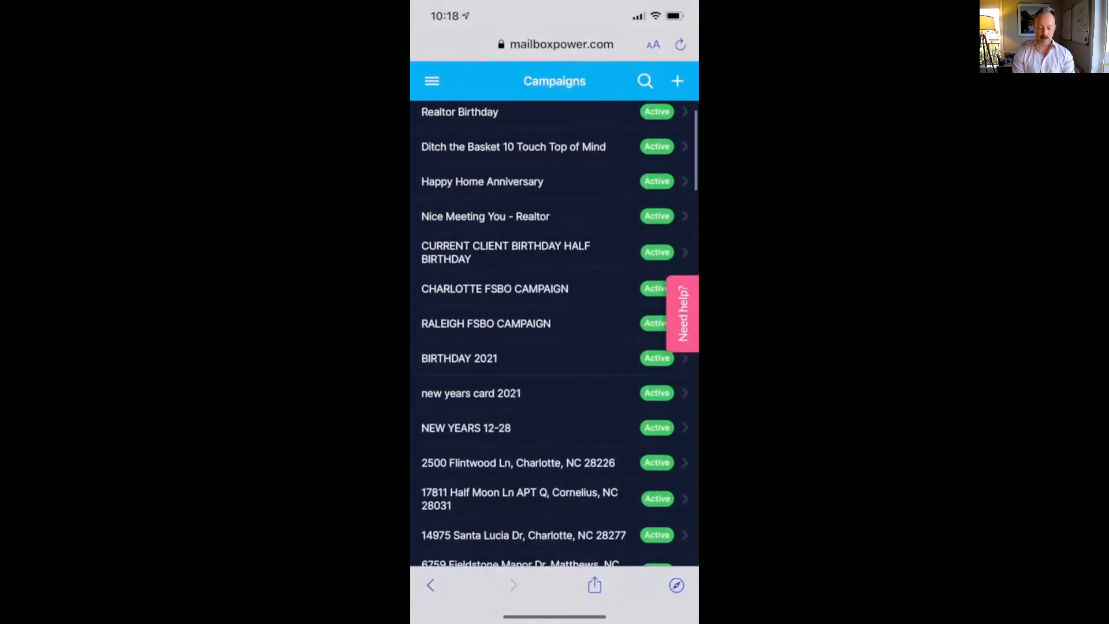
left_click(459, 360)
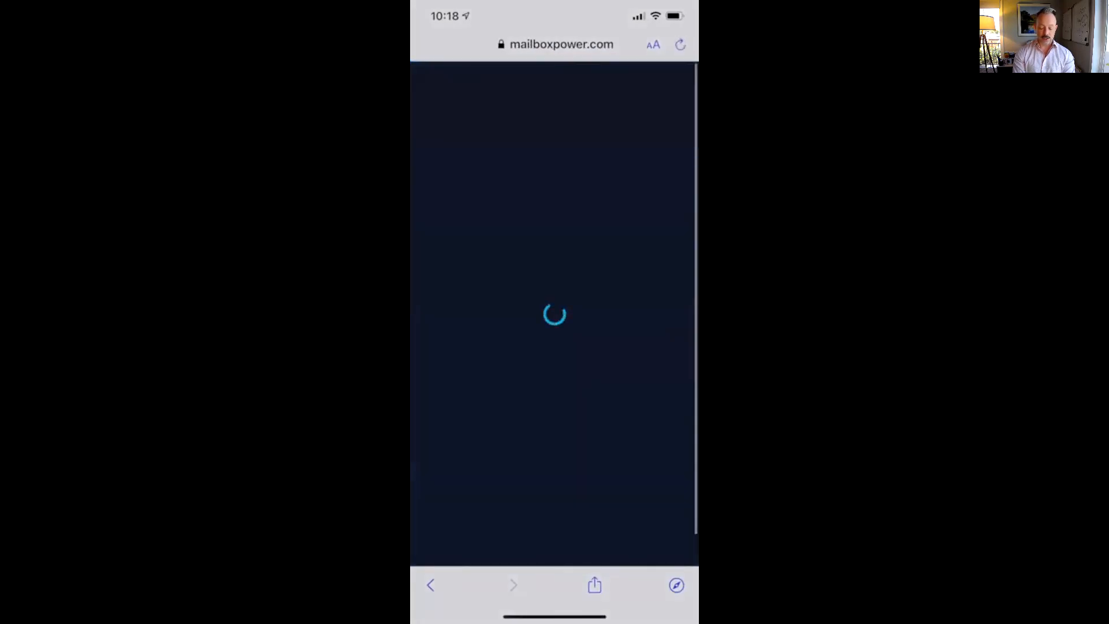
left_click(685, 205)
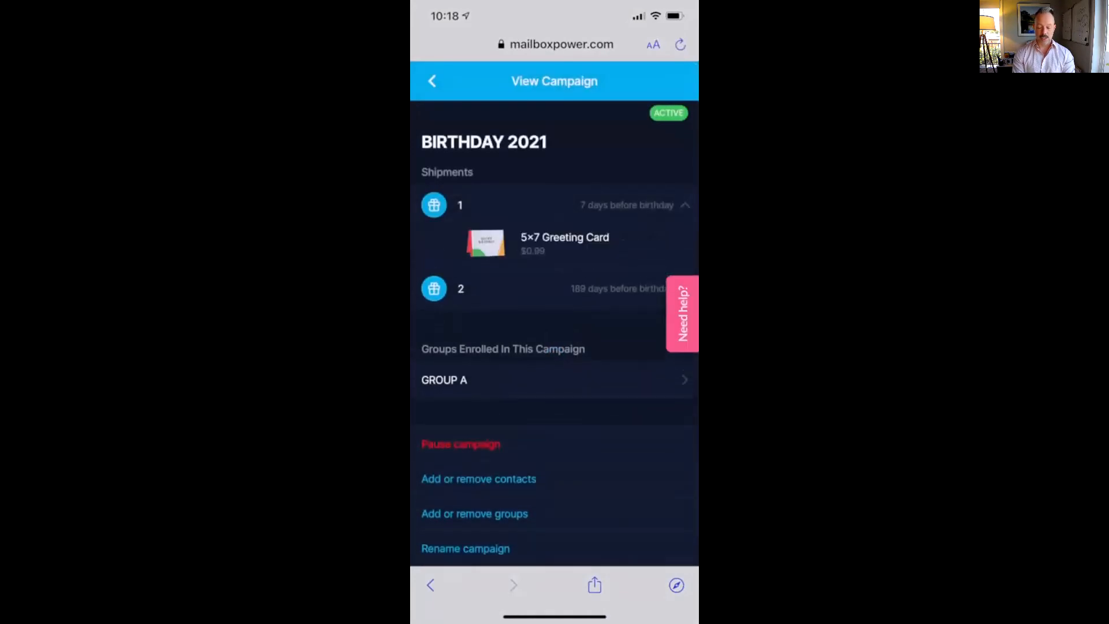
left_click(685, 205)
left_click(686, 244)
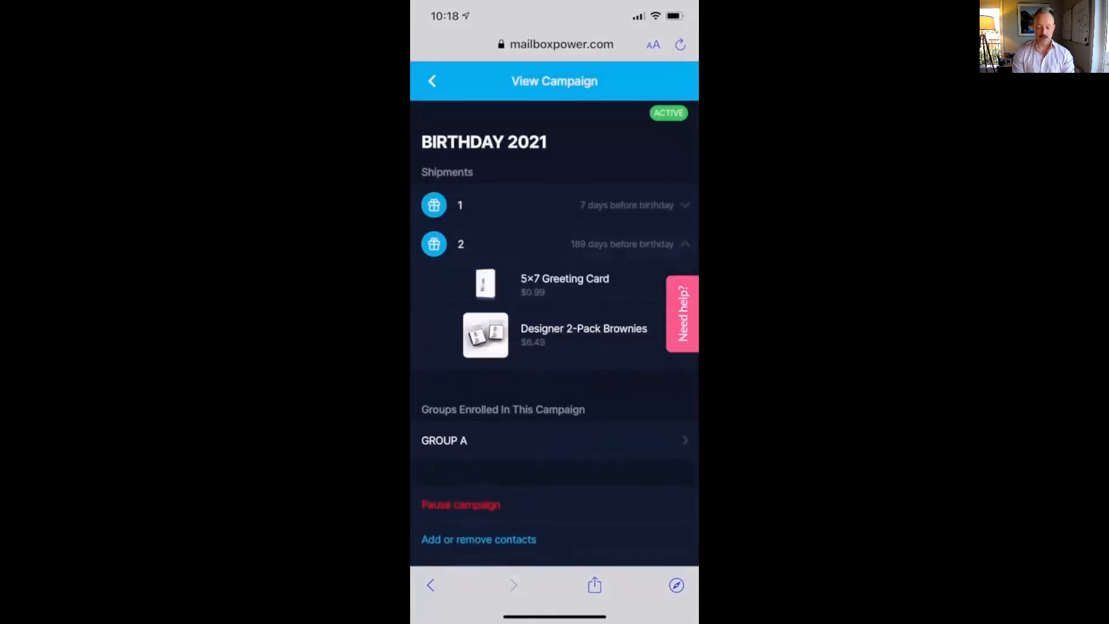
left_click(685, 244)
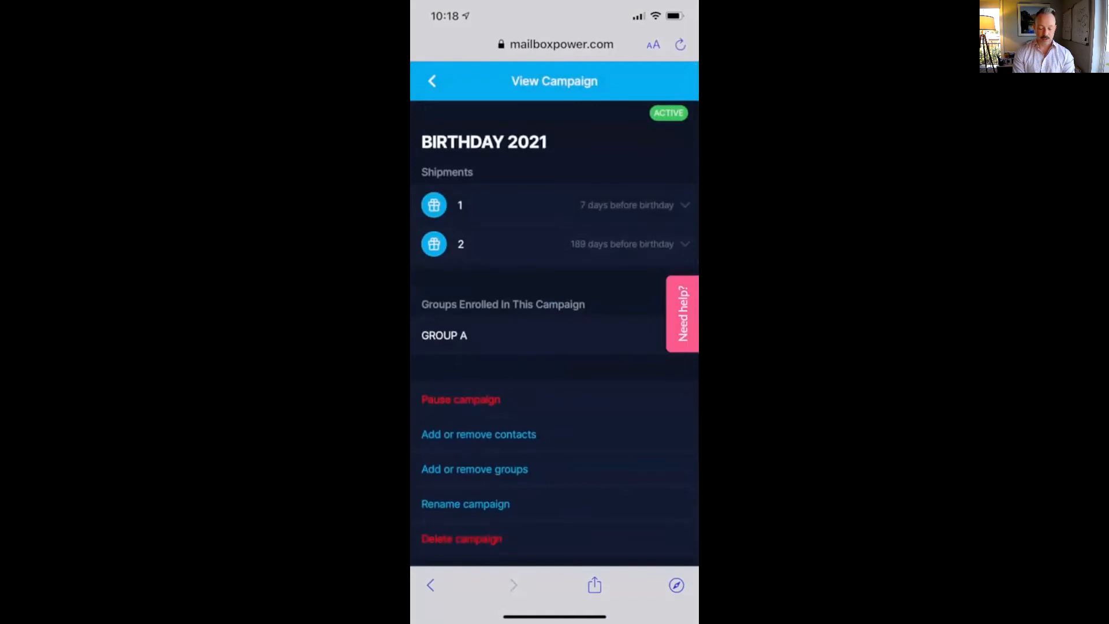
Browse and search the campaign's contact list, cancel without changes, and return to Campaigns with the side menu showing
left_click(432, 81)
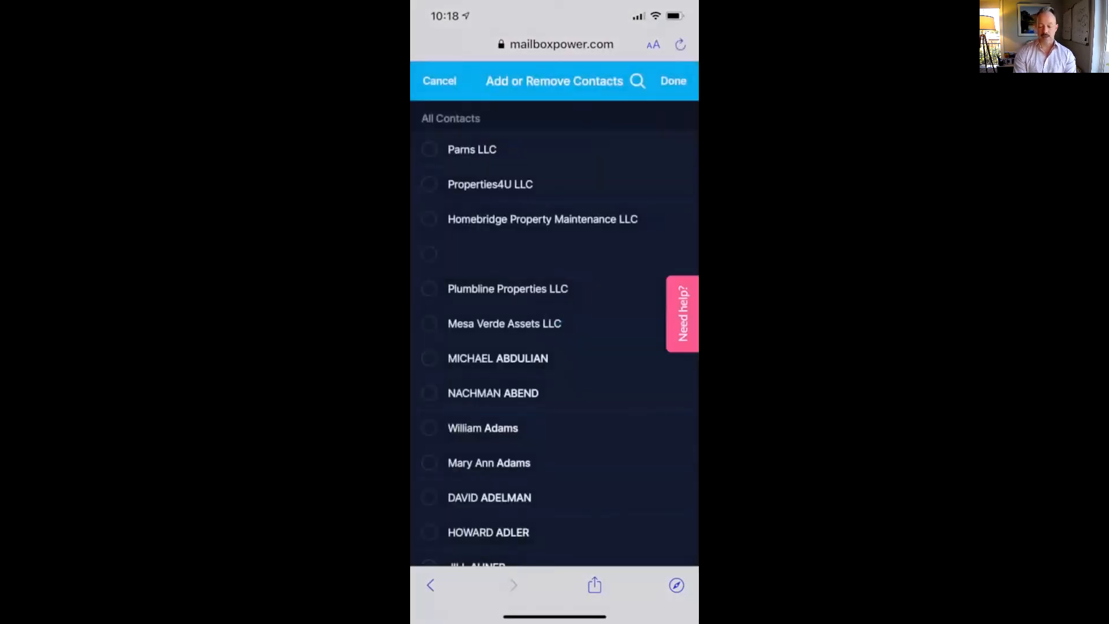
left_click(637, 81)
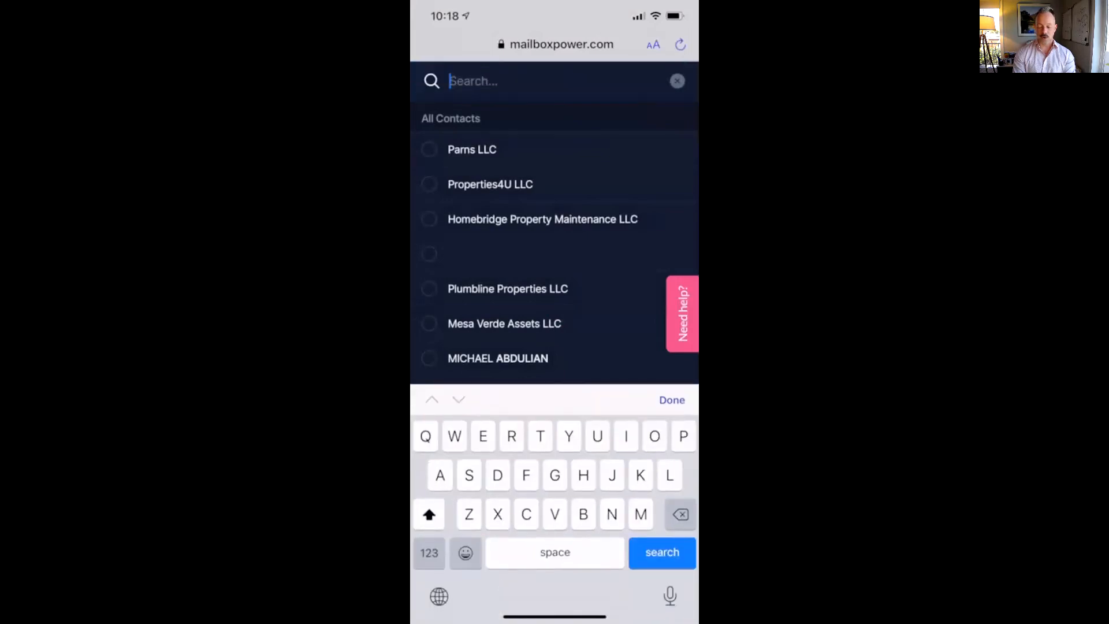
scroll(555, 213, "down", 15)
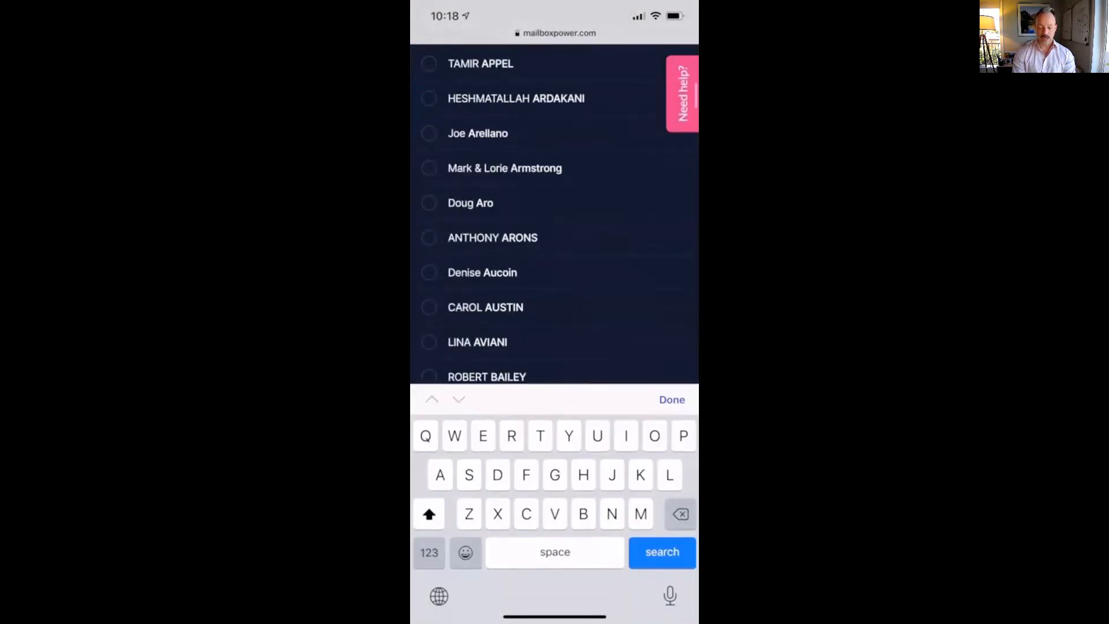
scroll(555, 213, "up", 15)
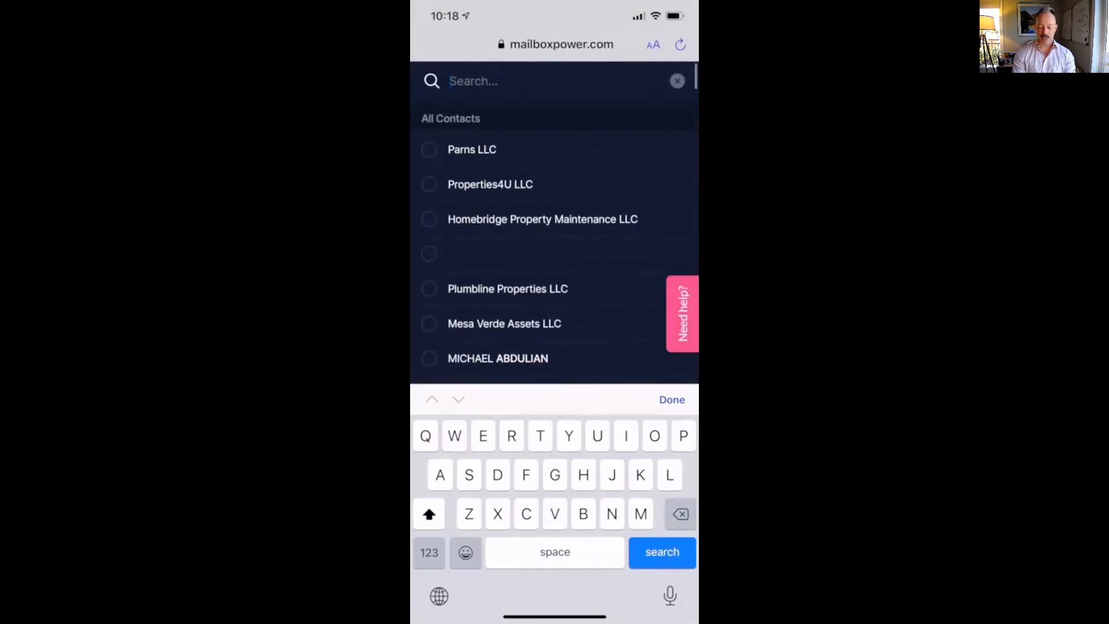
left_click(677, 81)
left_click(674, 81)
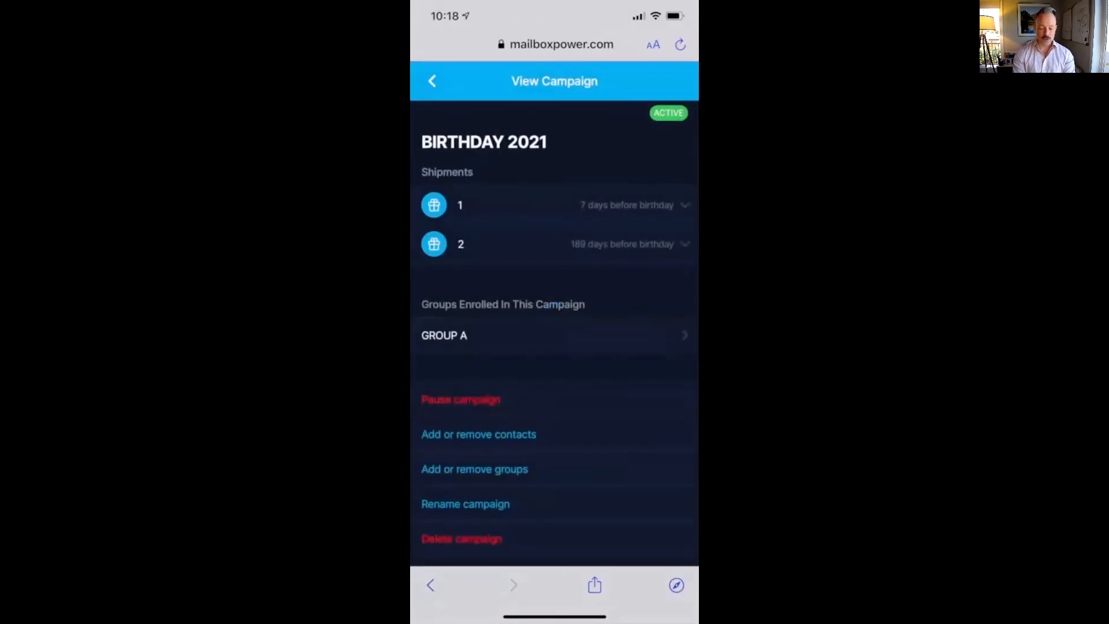
left_click(432, 81)
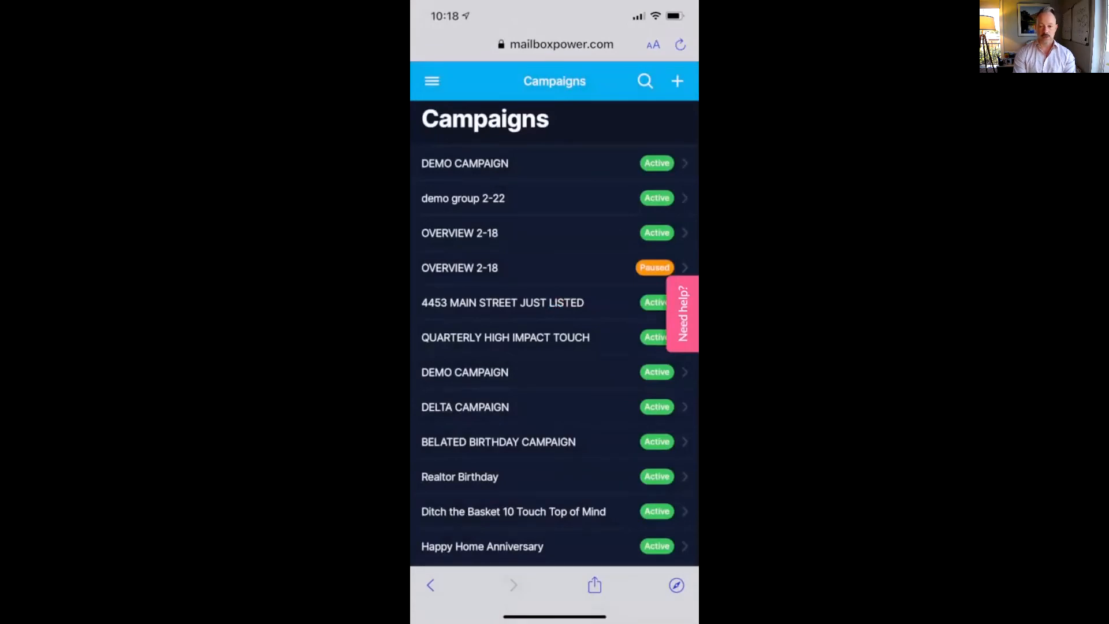
left_click(433, 81)
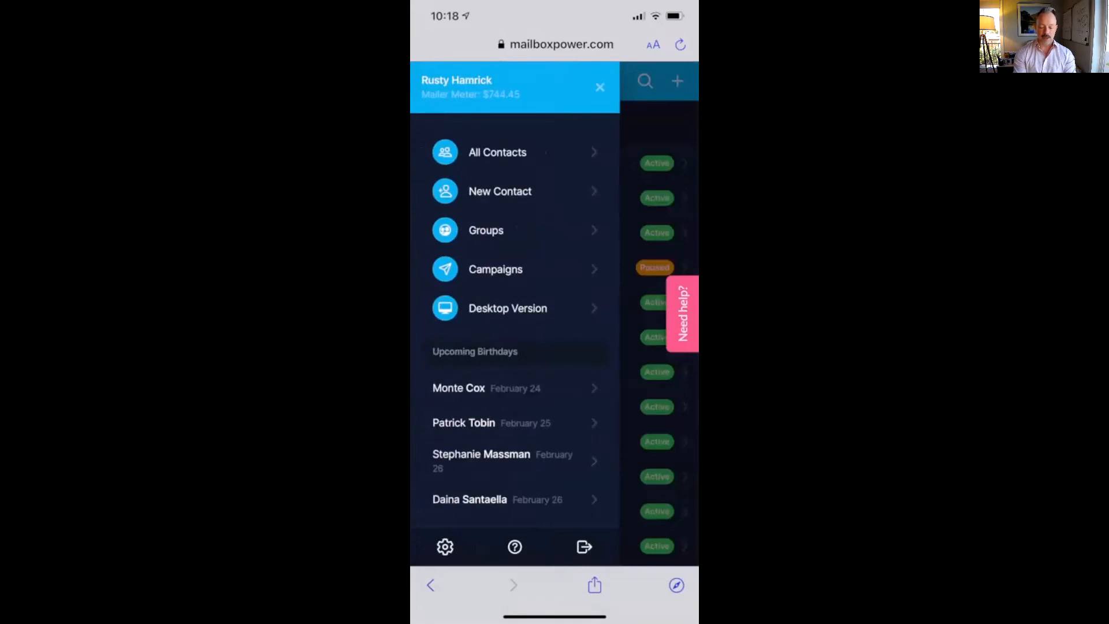
scroll(515, 318, "down", 5)
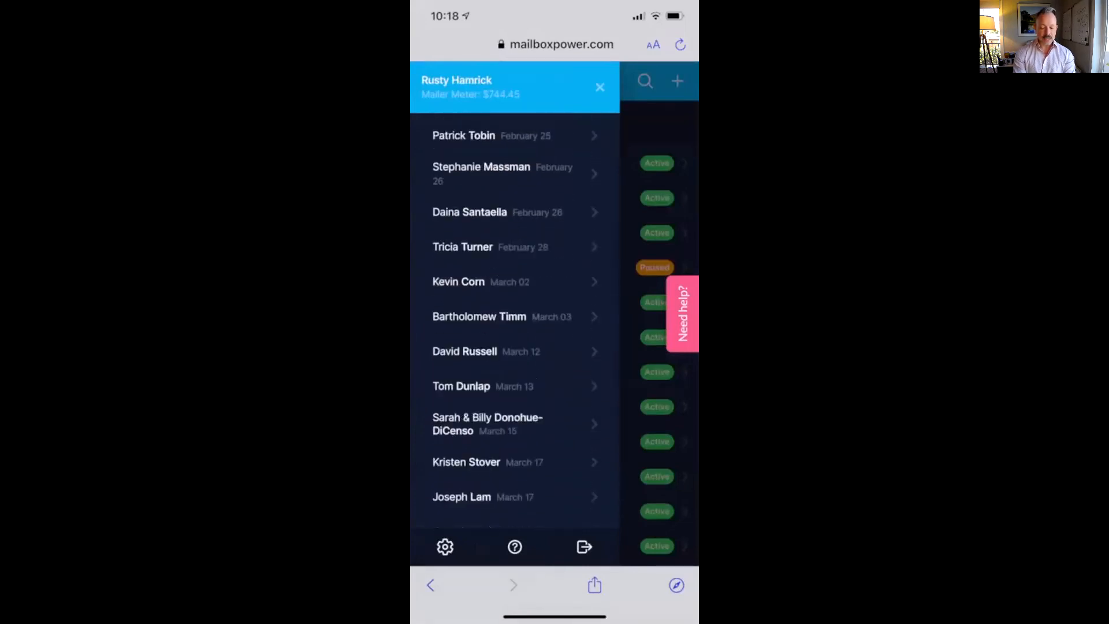
On My Account, toggle Dark Mode off to light theme and back on
scroll(515, 318, "down", 5)
left_click(445, 546)
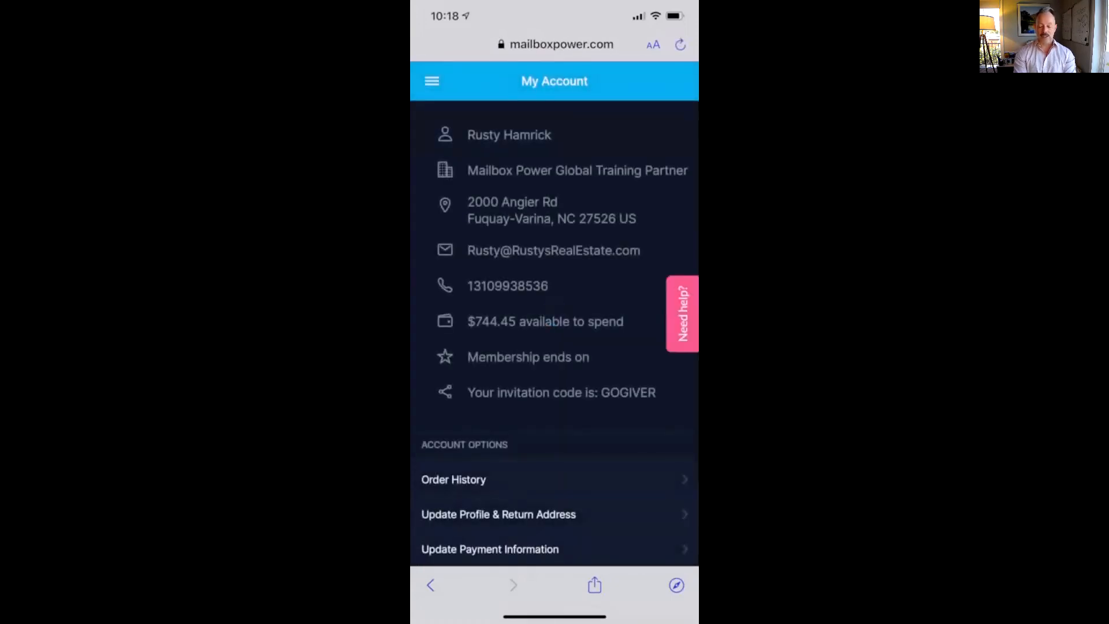
scroll(555, 347, "down", 5)
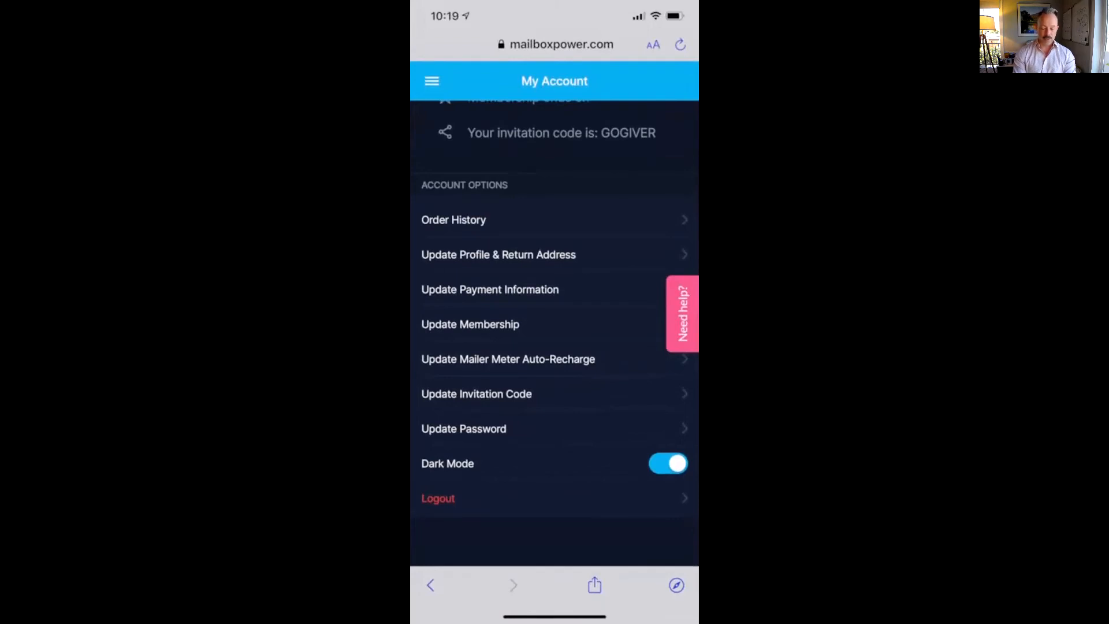
left_click(668, 463)
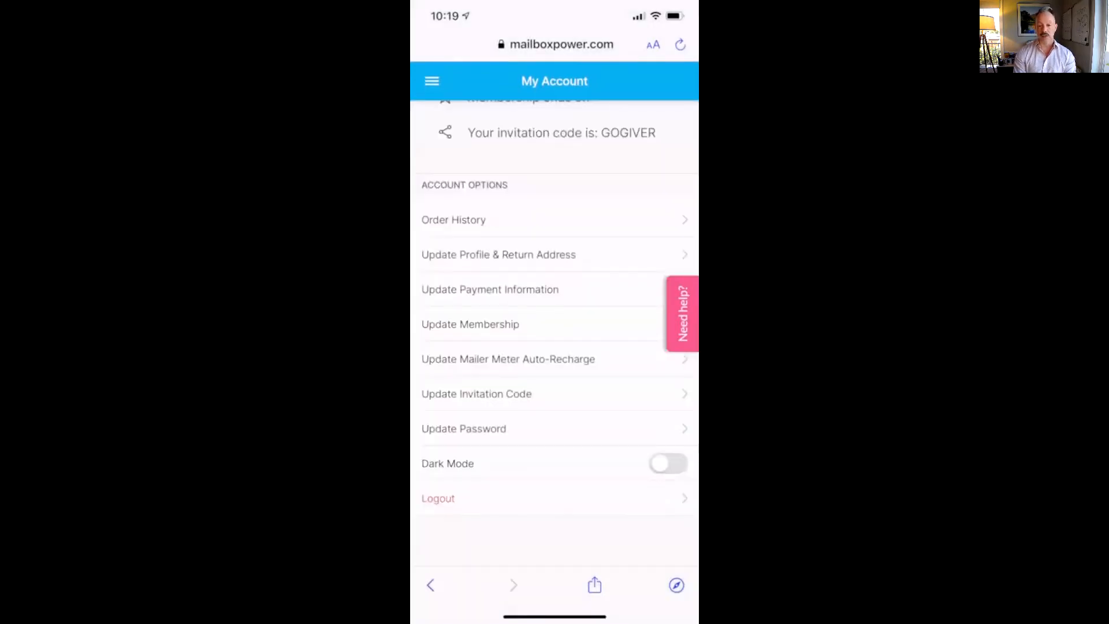
left_click(668, 464)
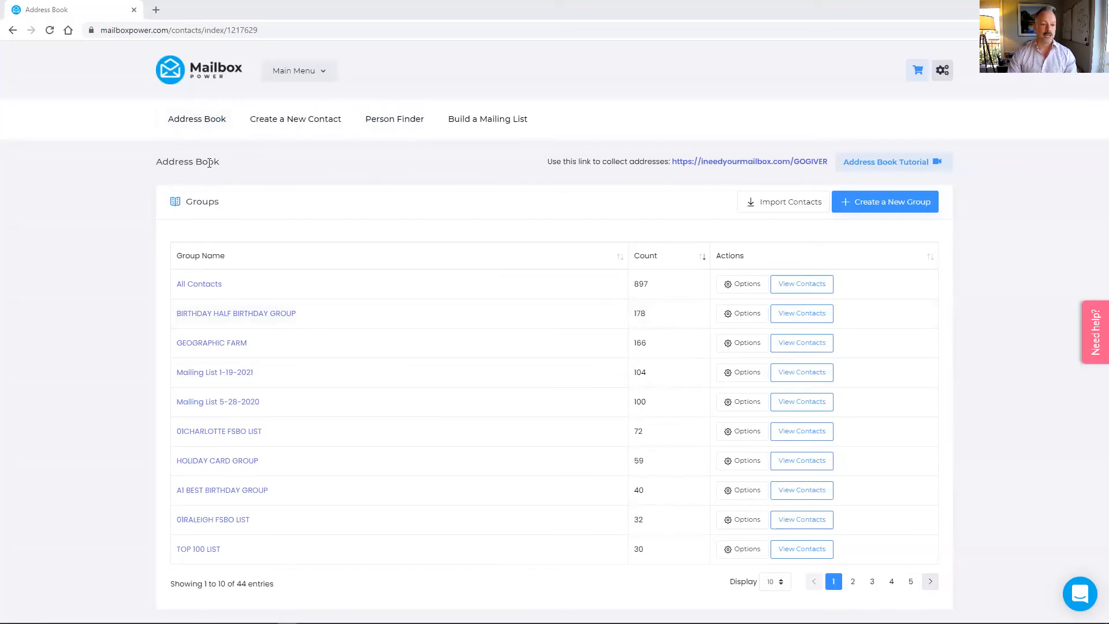
Load the custom mailing list builder via Build a Mailing List, showing Whole USA under Your Selects
left_click(510, 126)
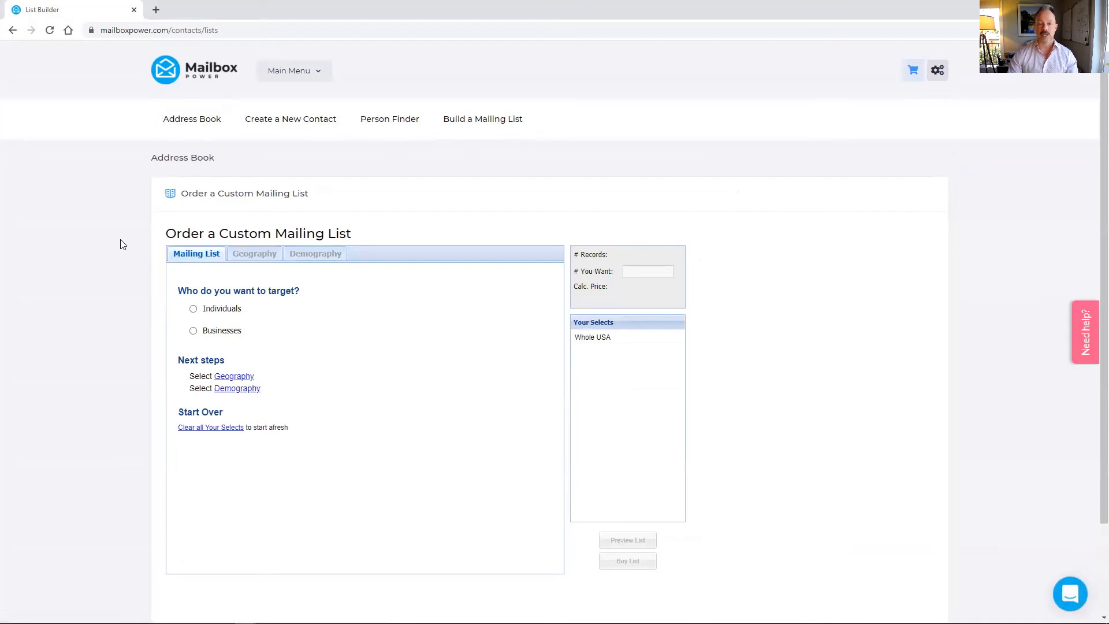
Target Individuals within a 2-mile radius of an entered street address, matching 34,265 records
left_click(196, 312)
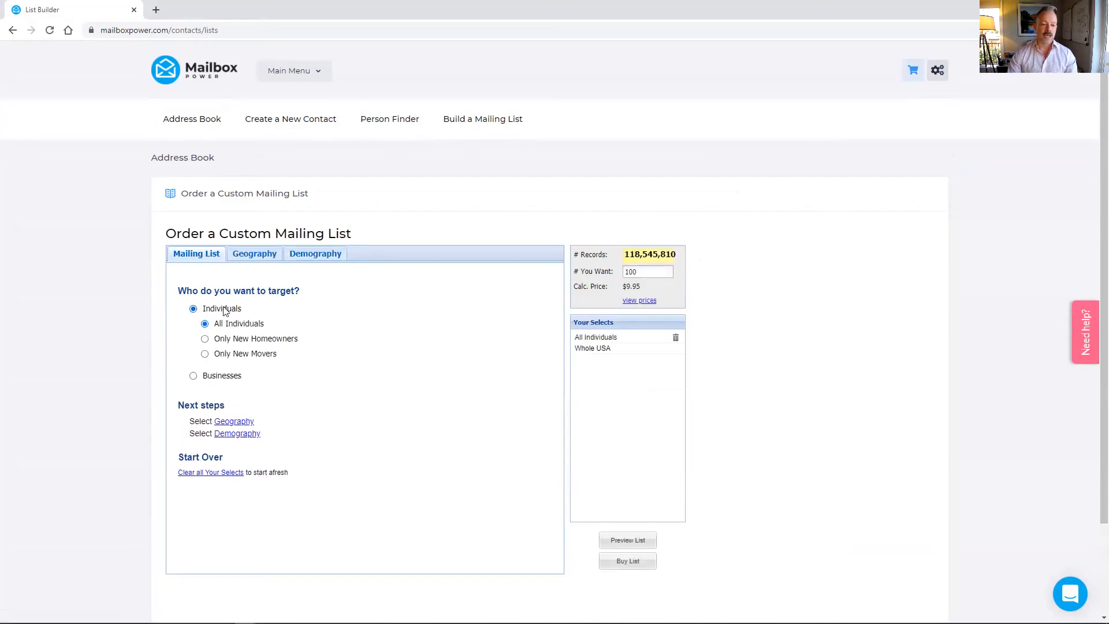
left_click(252, 260)
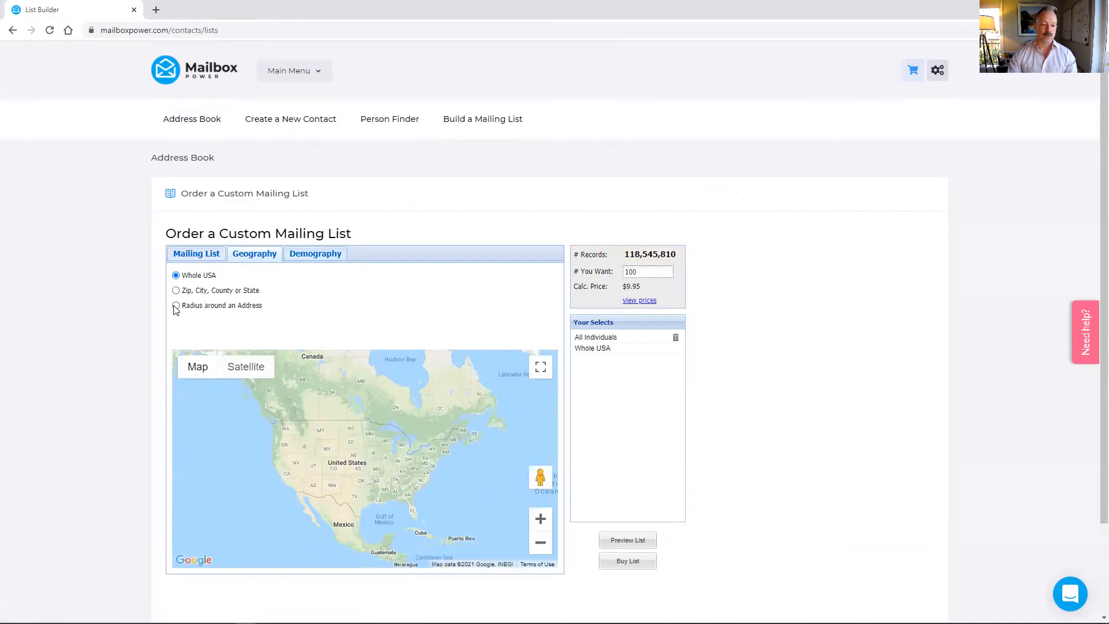
left_click(176, 305)
left_click(379, 283)
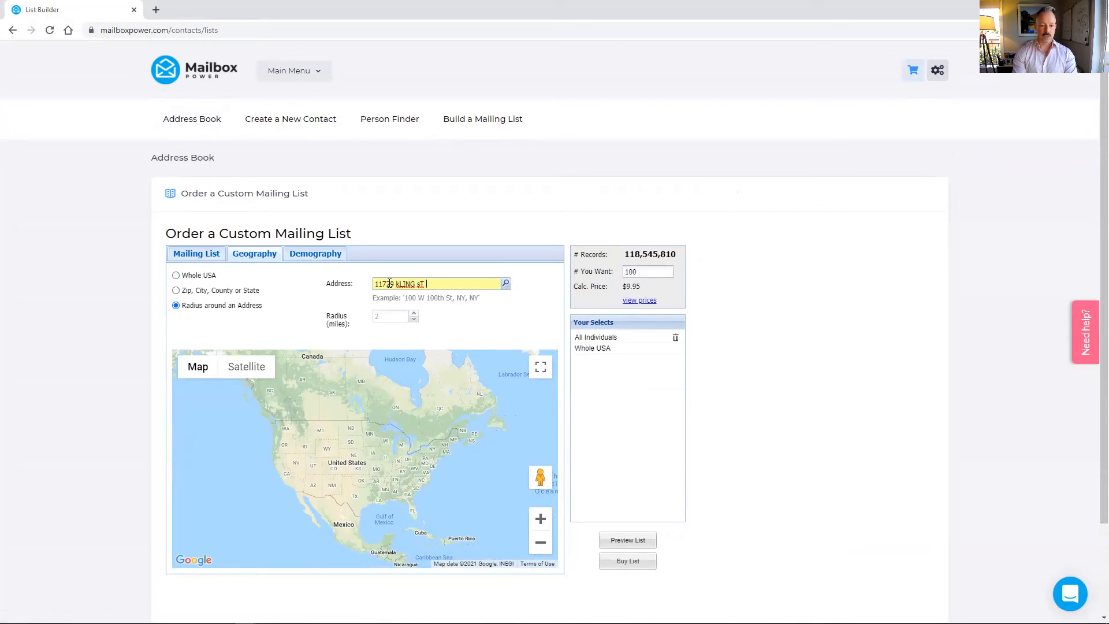
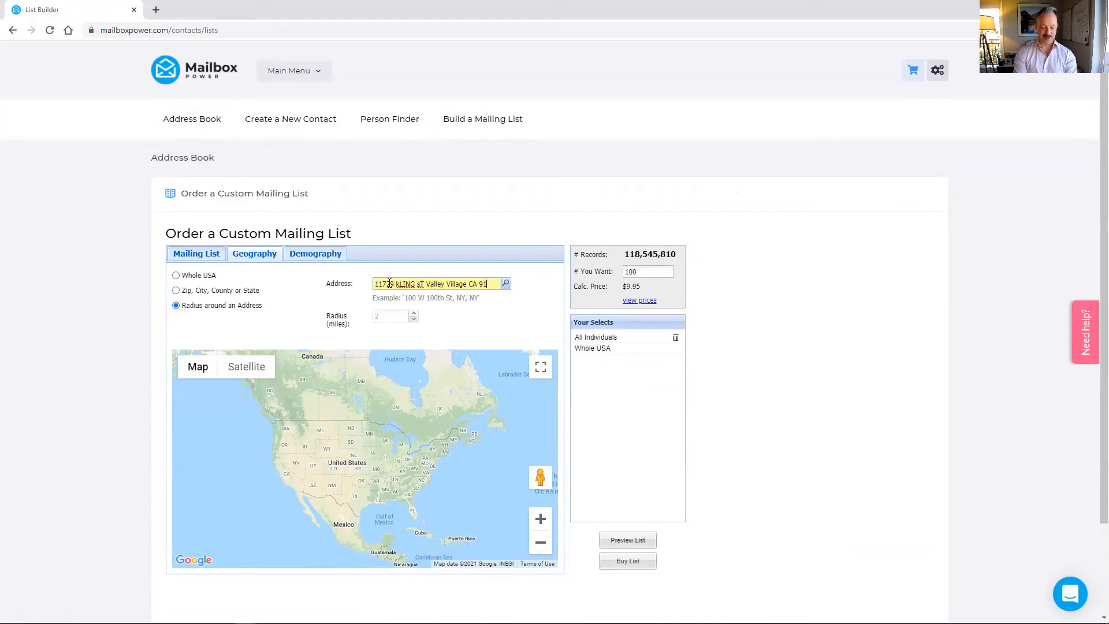
left_click(506, 284)
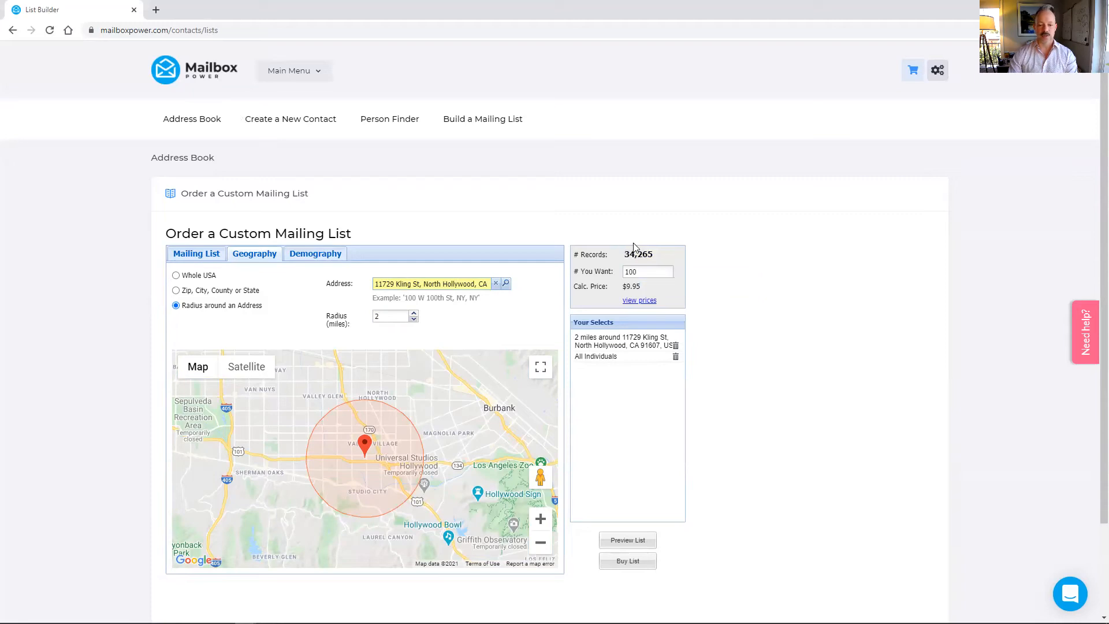
Show the Demography filter categories like Household, Personal Details and Personal Interest
left_click(300, 257)
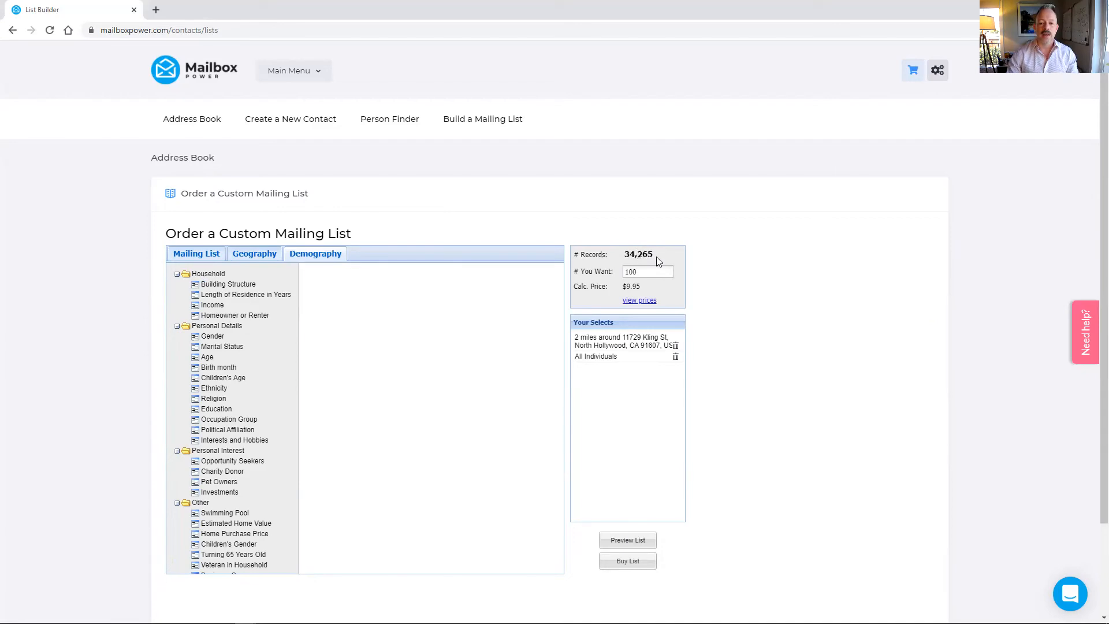
mouse_move(631, 261)
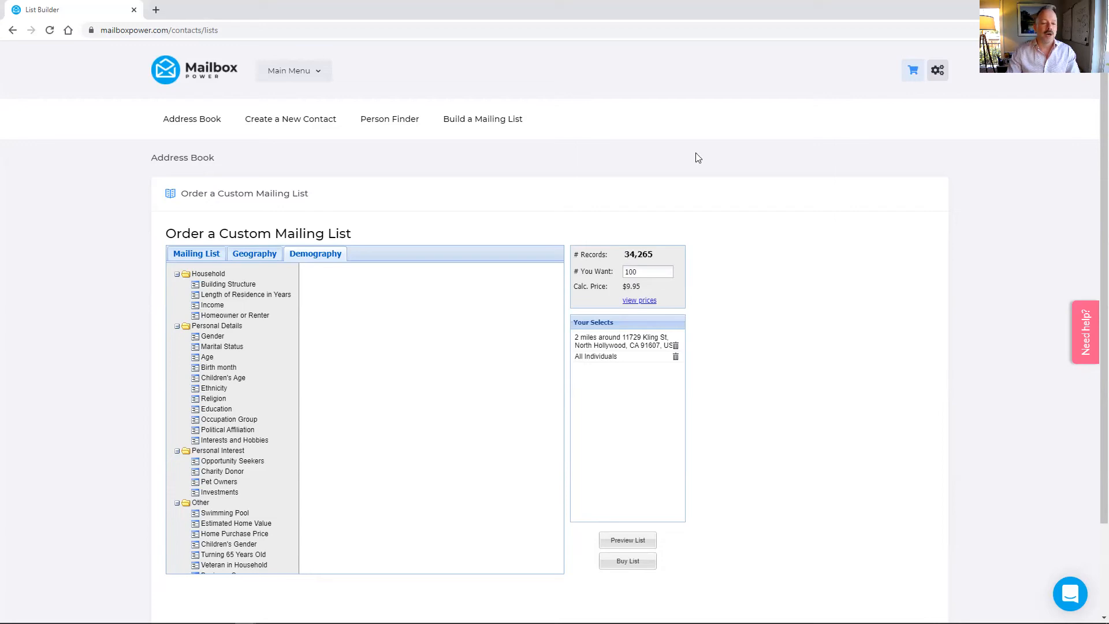
Filter Household to single-family dwelling renters with 2+ years' residence and $75,000+ income, leaving 343 records
left_click(219, 276)
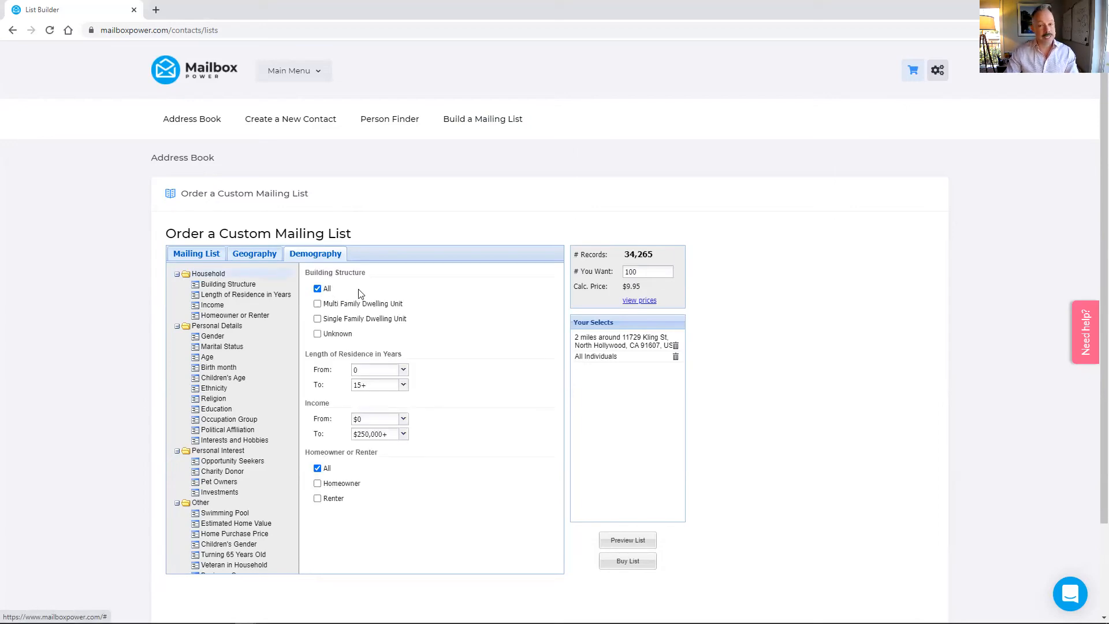
left_click(317, 319)
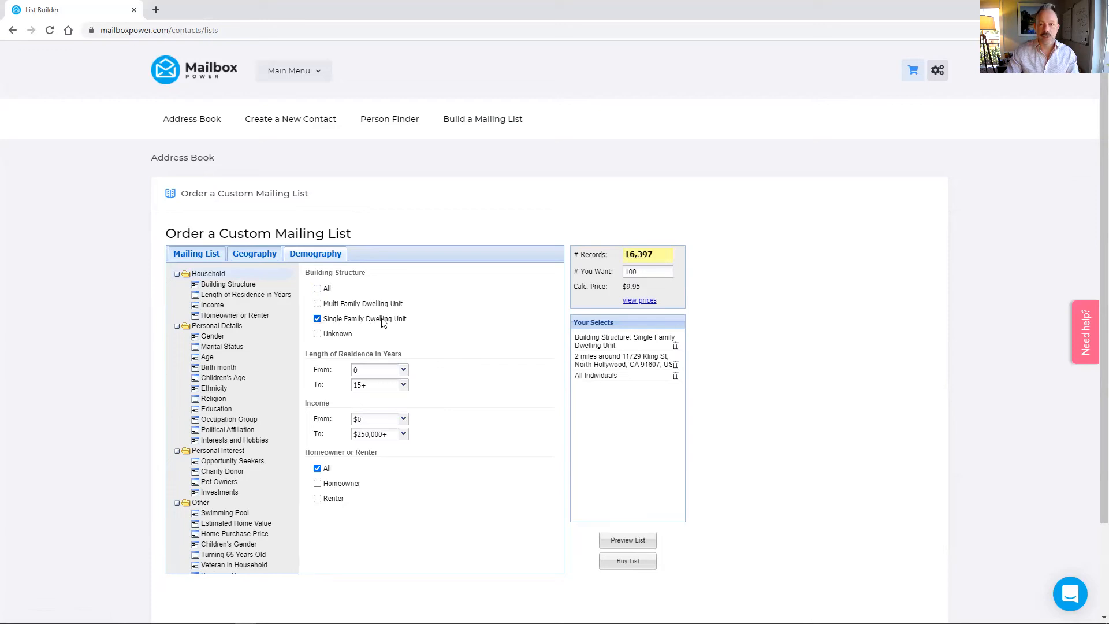
left_click(403, 370)
left_click(391, 407)
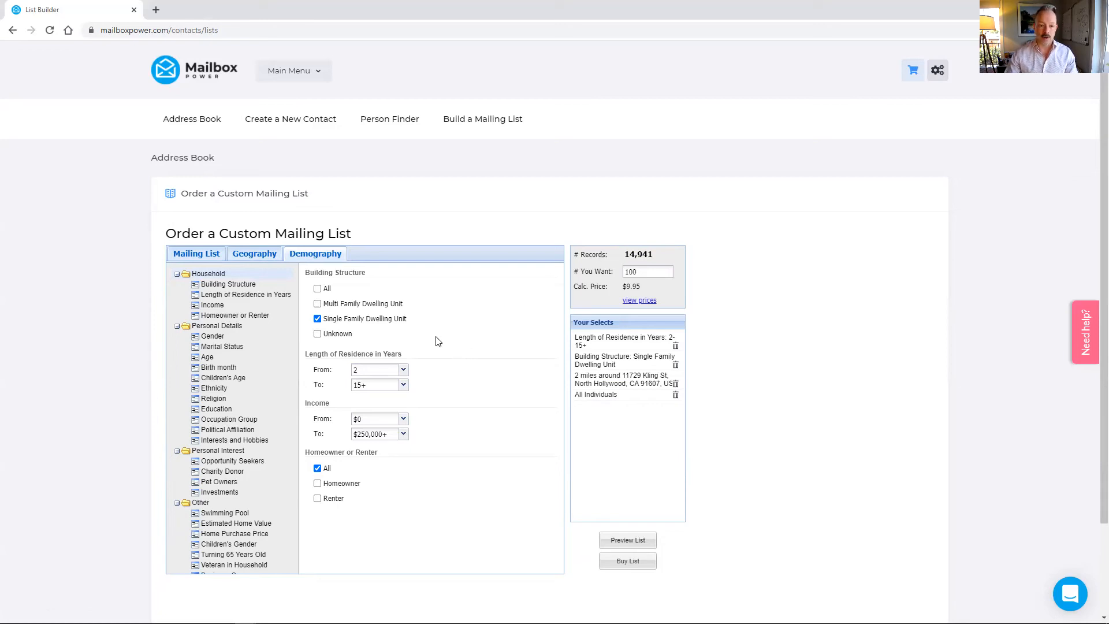
left_click(403, 420)
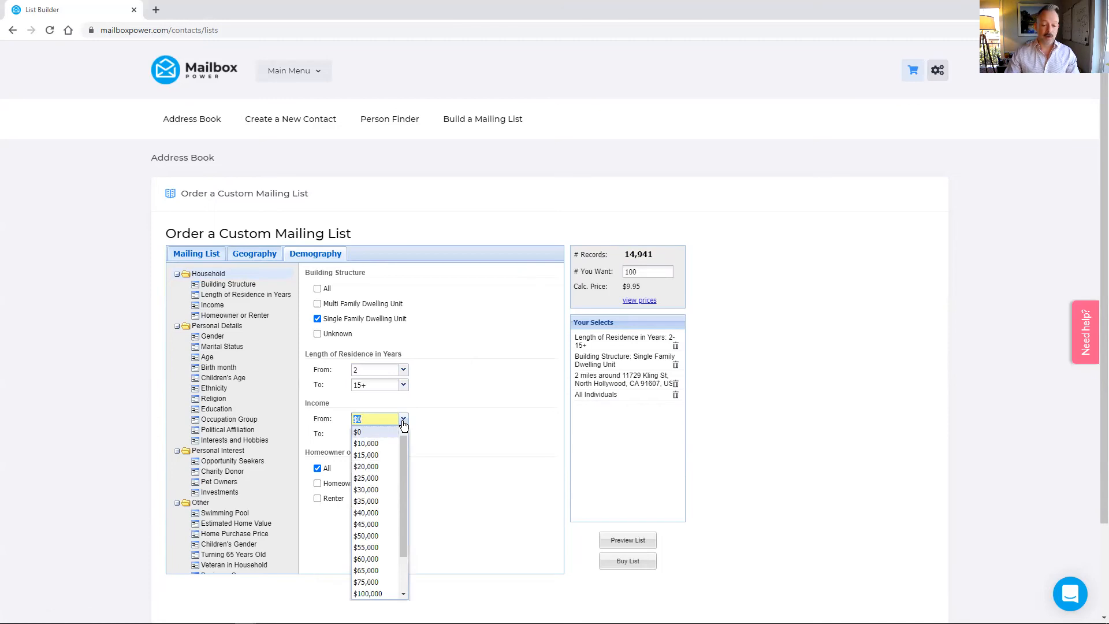
left_click(370, 581)
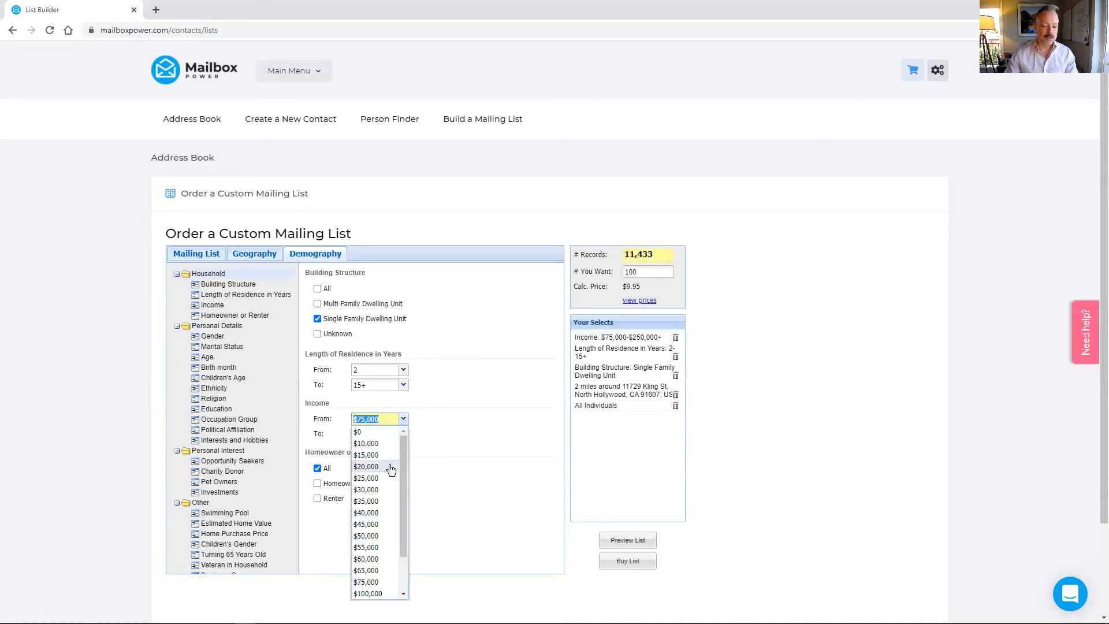
scroll(385, 462, "down", 2)
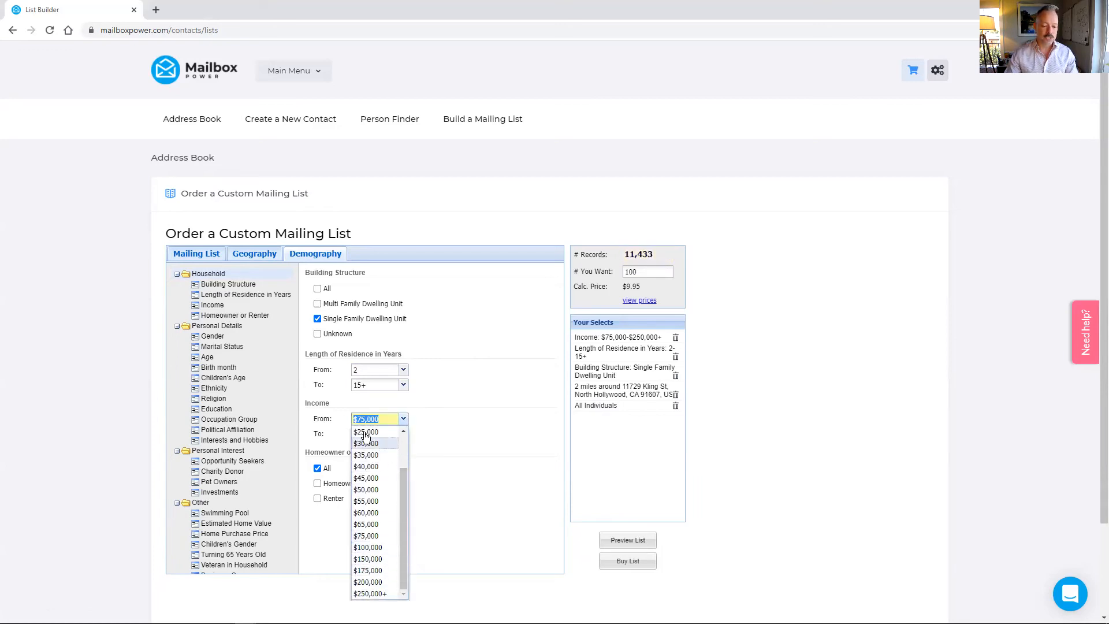
left_click(450, 413)
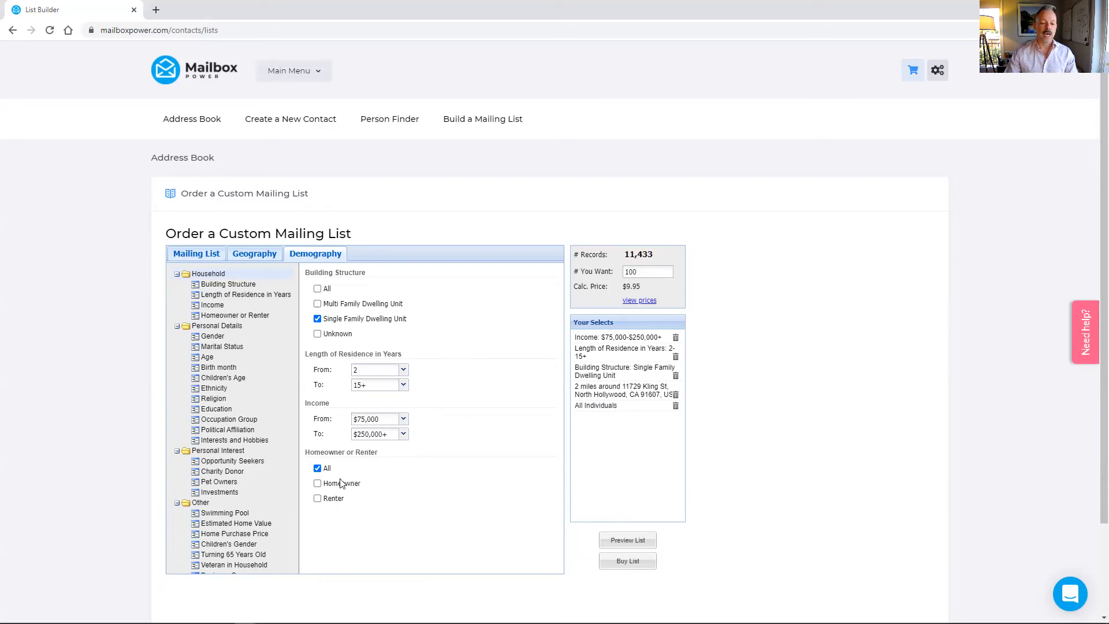
left_click(317, 498)
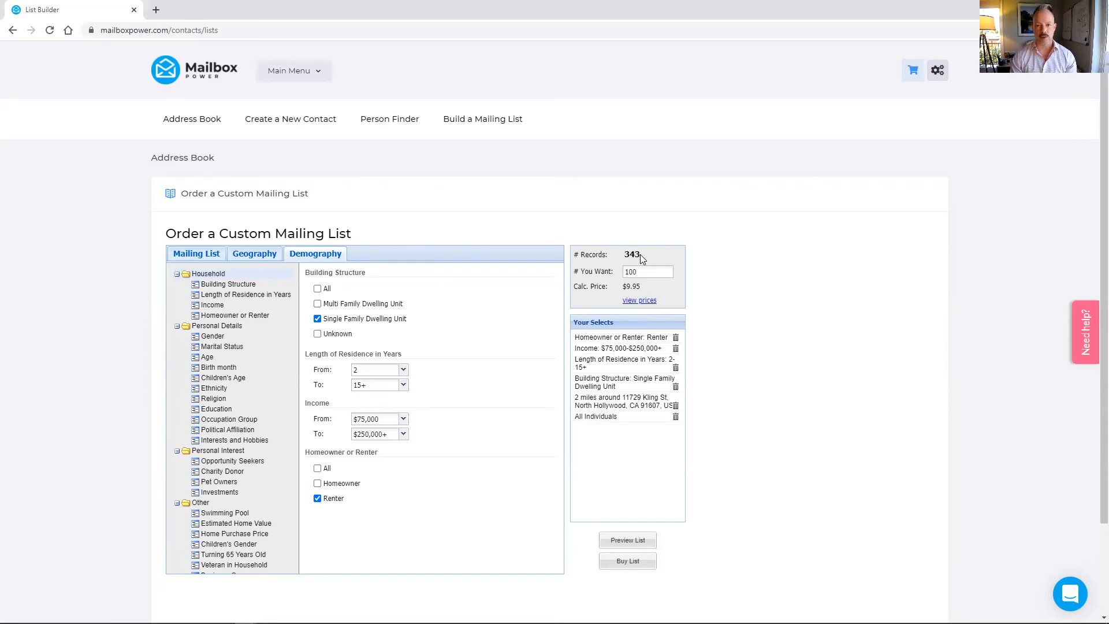
Replace the # You Want quantity of 100 with 343, then clear it so price shows $0.00
left_click(645, 272)
double_click(645, 271)
type("343")
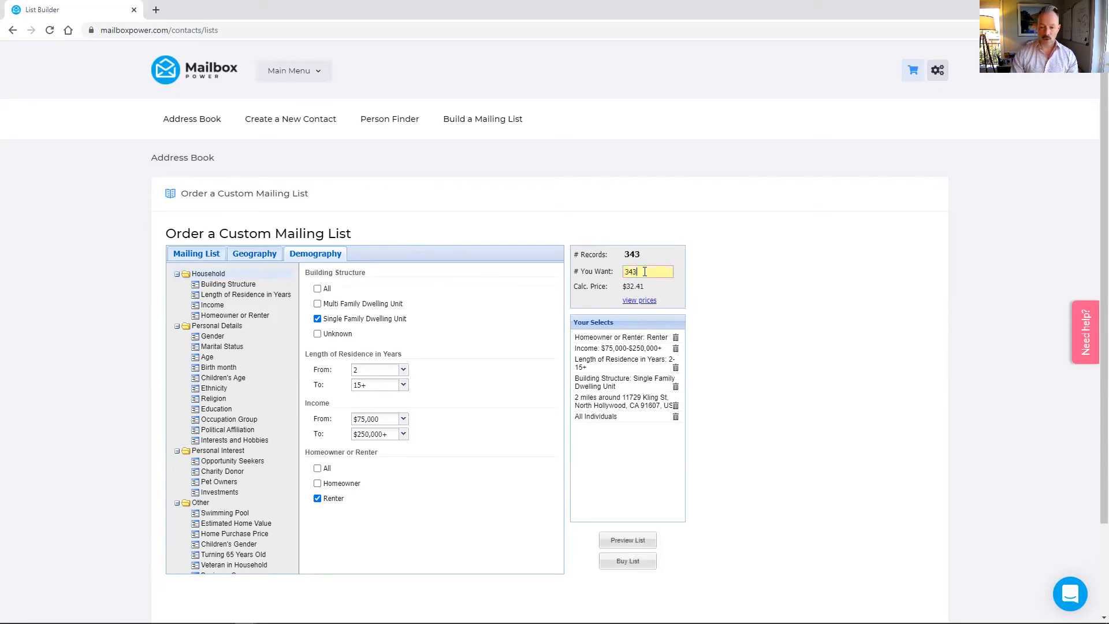
key("BackSpace")
key("BackSpace")
key("BackSpace")
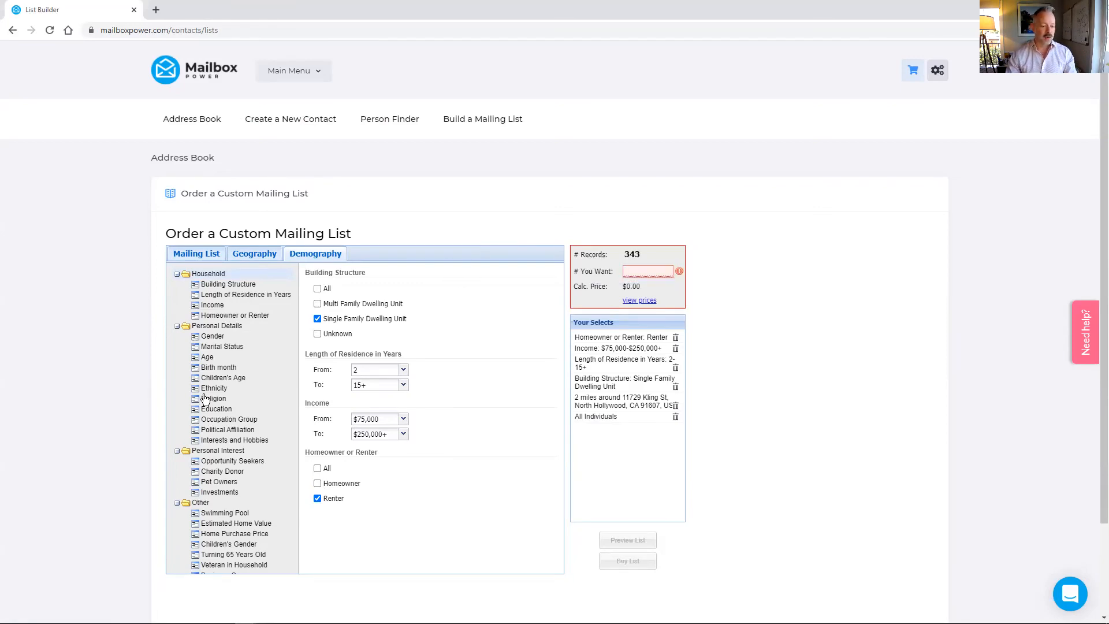
Show the Other demographic filters down to Estimated Credit Rating
left_click(201, 503)
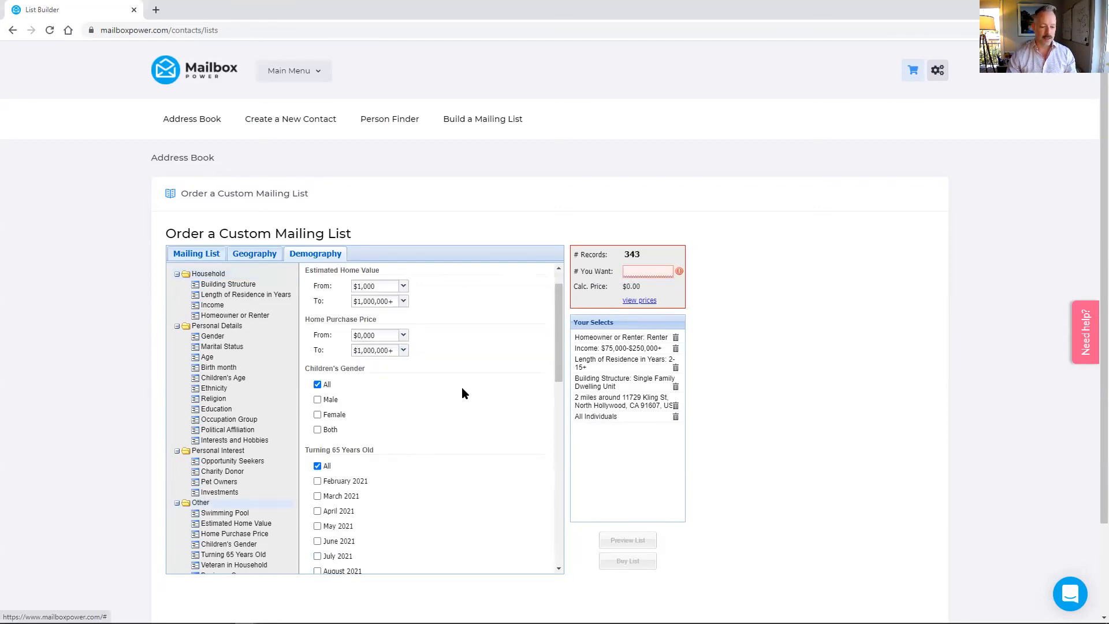
scroll(462, 387, "down", 15)
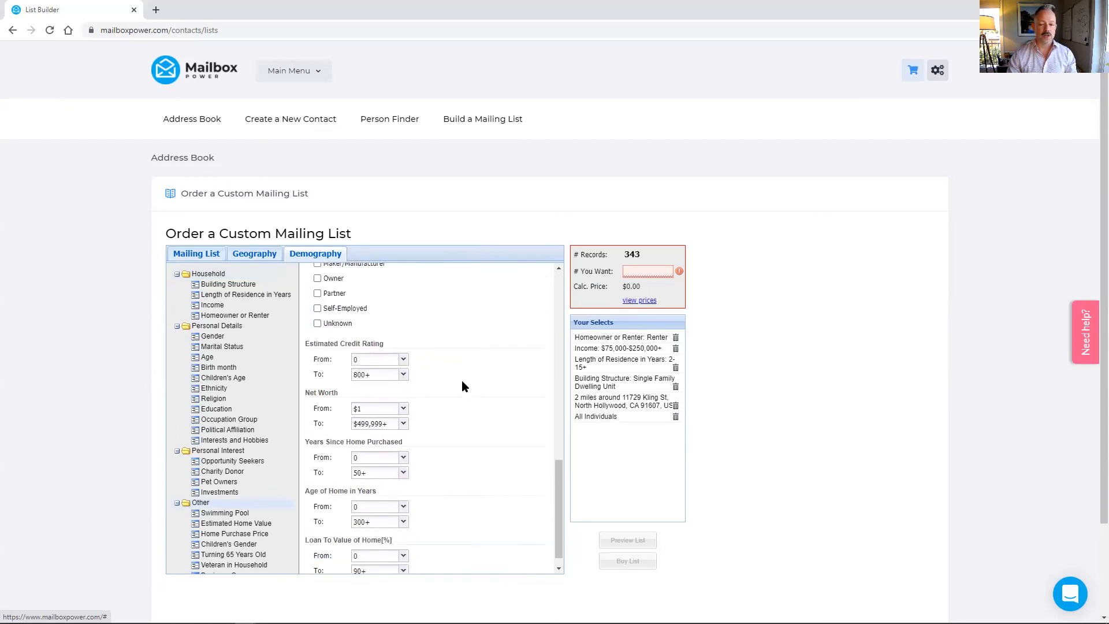
scroll(462, 386, "down", 1)
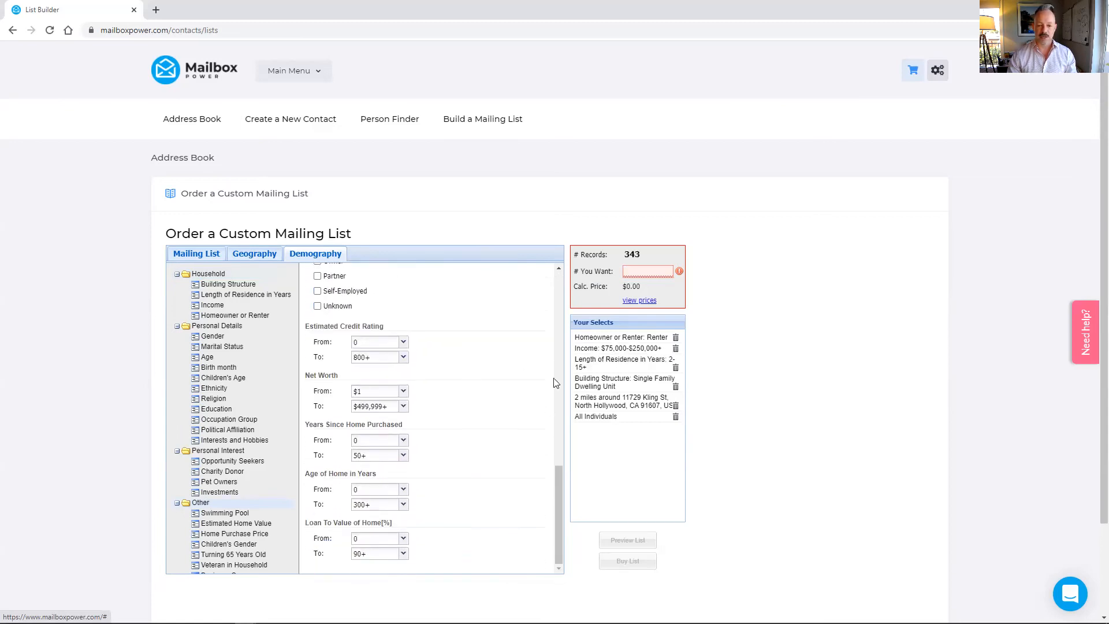
Require a 650+ credit rating, request all 301 records for $28.44, then go to the Address Book
left_click(403, 345)
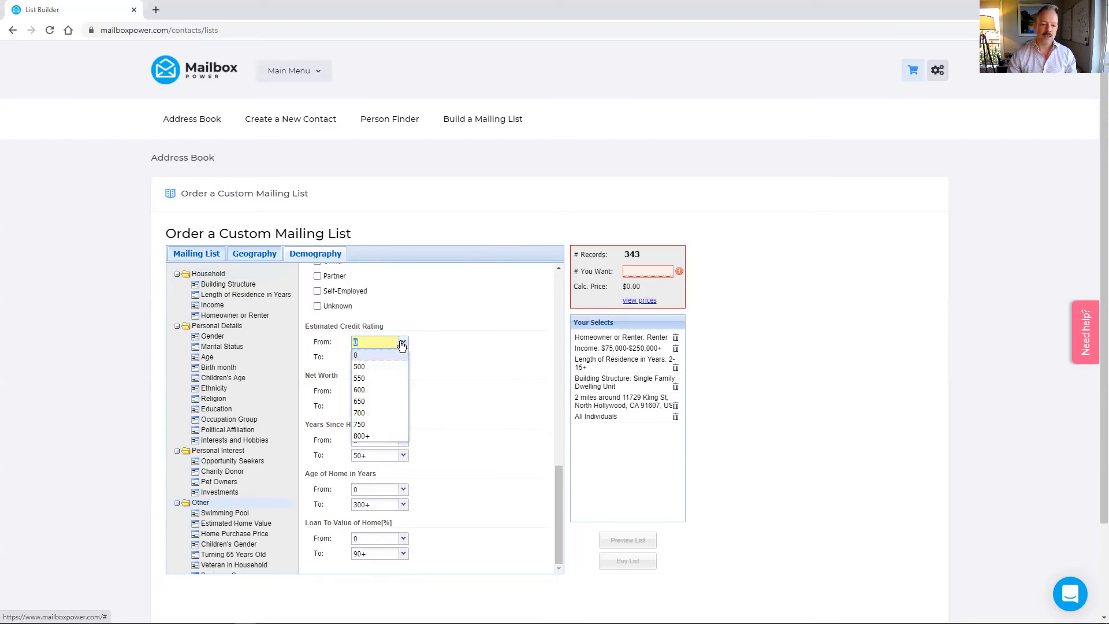
left_click(388, 402)
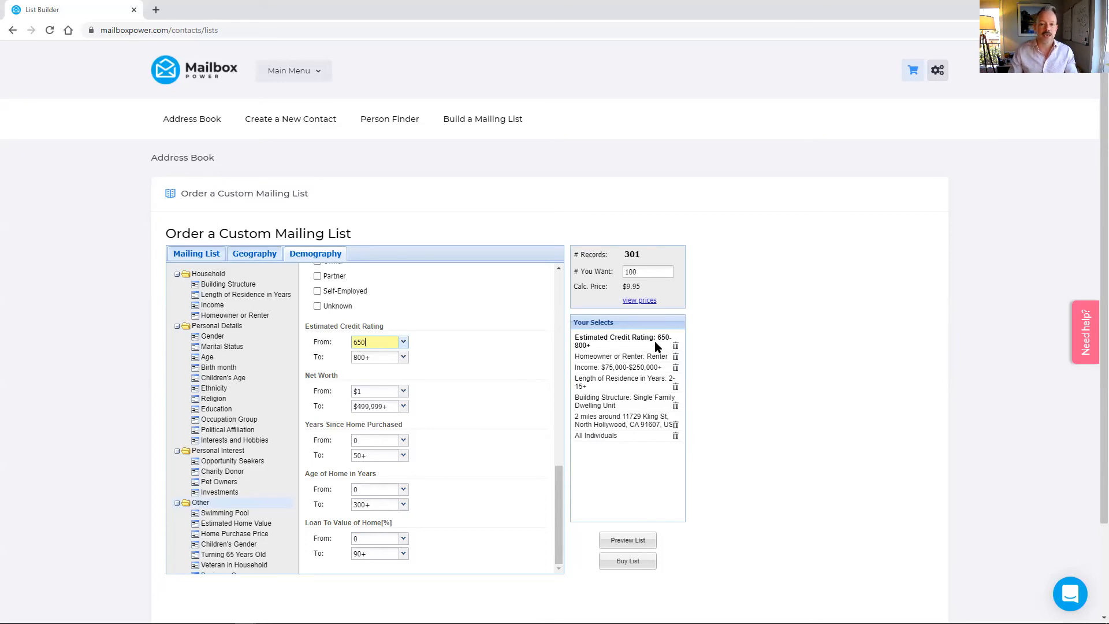
left_click(640, 274)
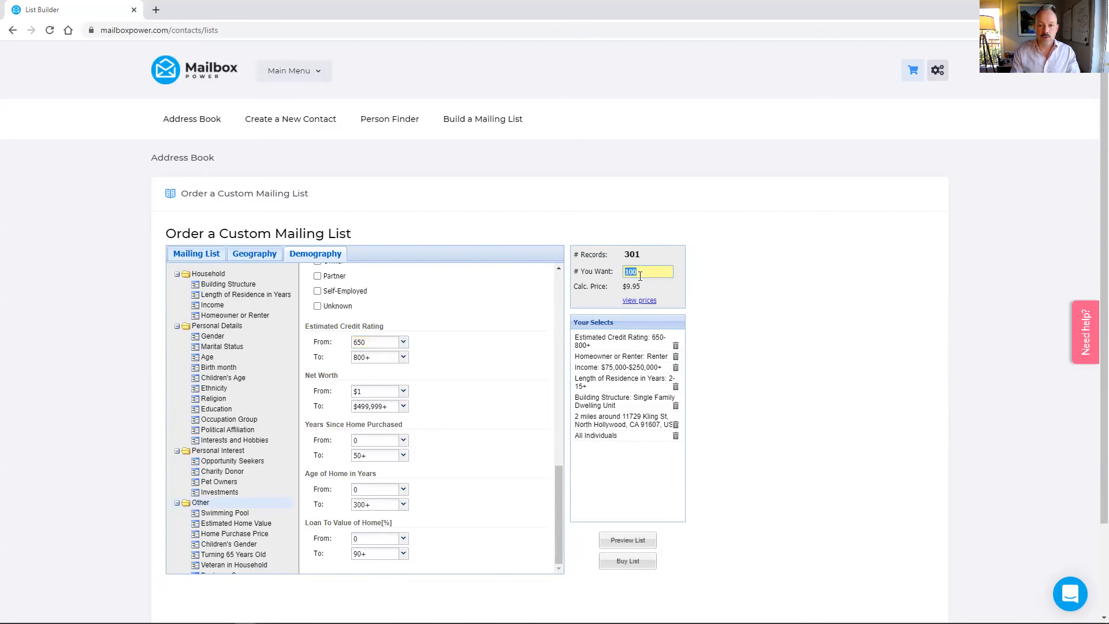
type("301")
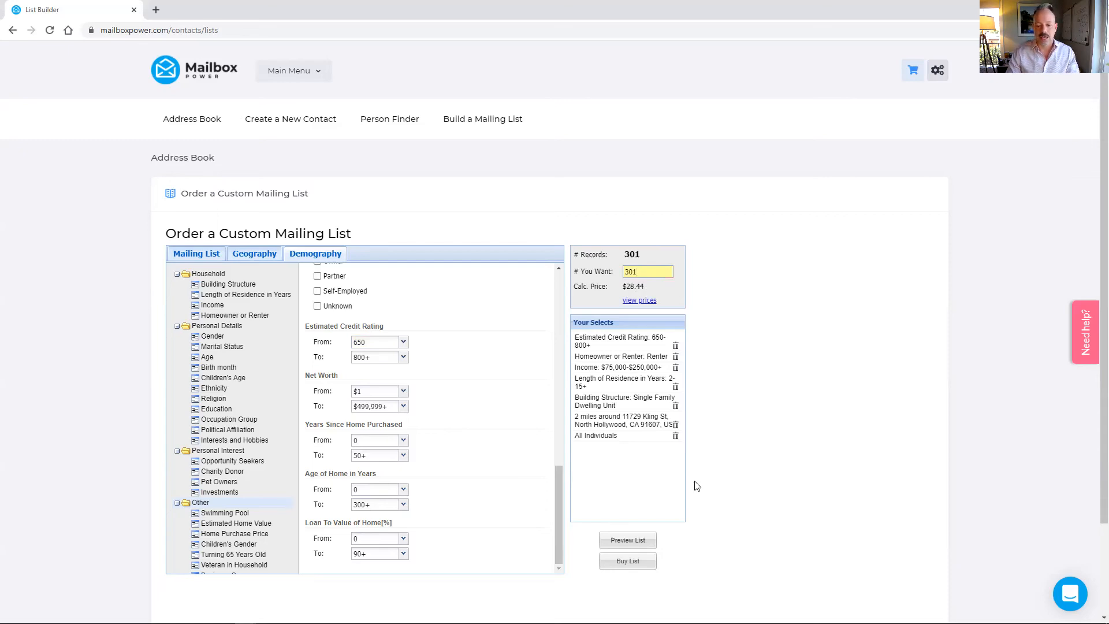
left_click(289, 70)
left_click(300, 136)
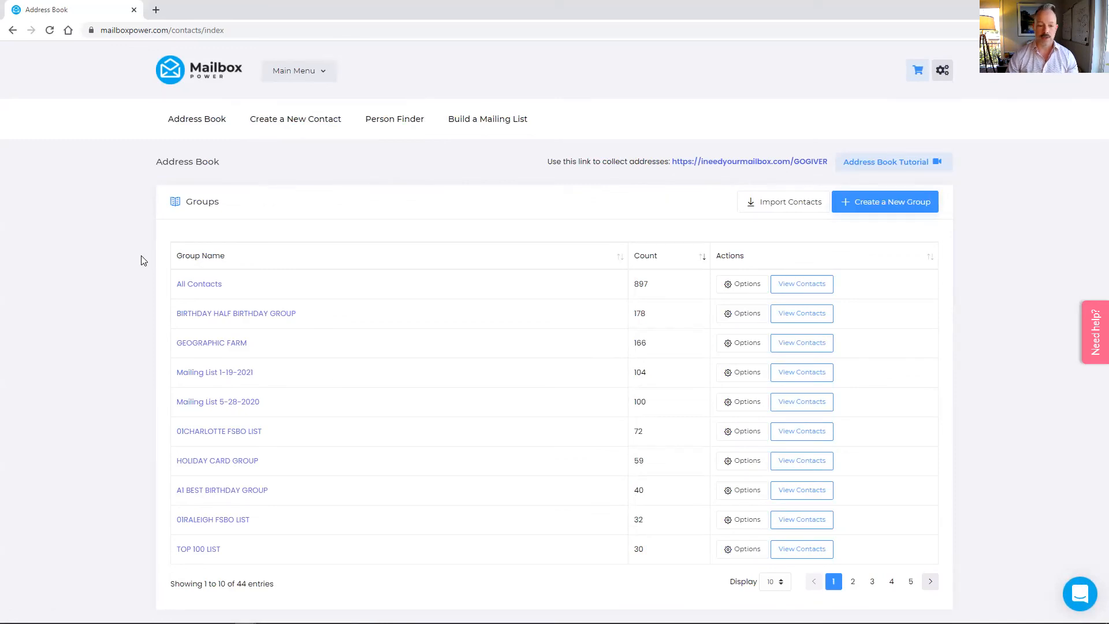
Open the Mailing List 1-19-2021 group from the Address Book groups table
left_click(229, 376)
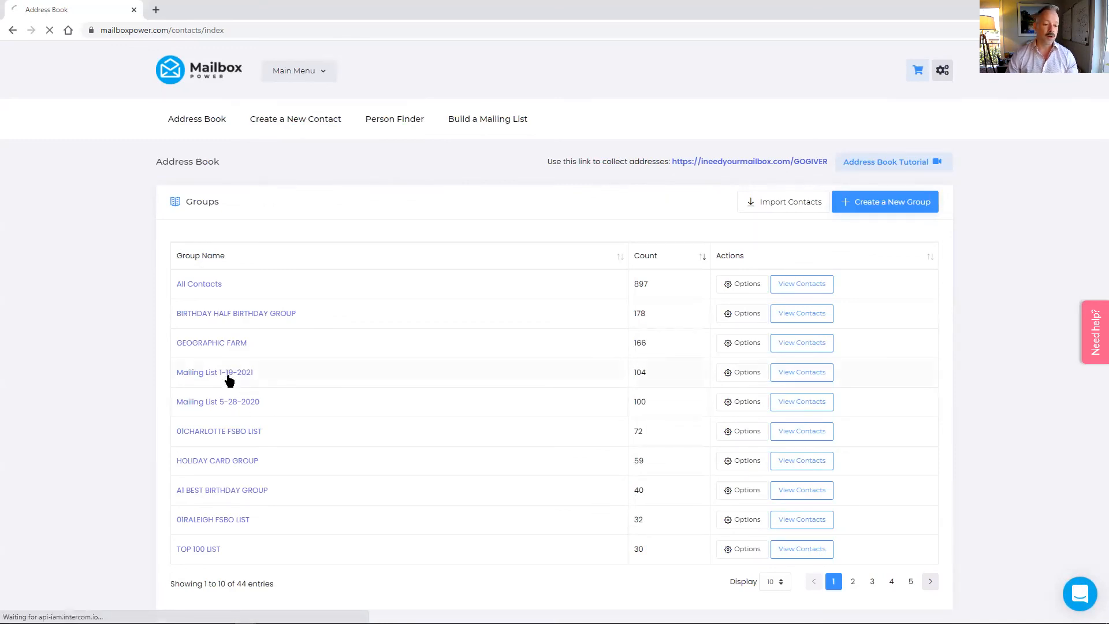